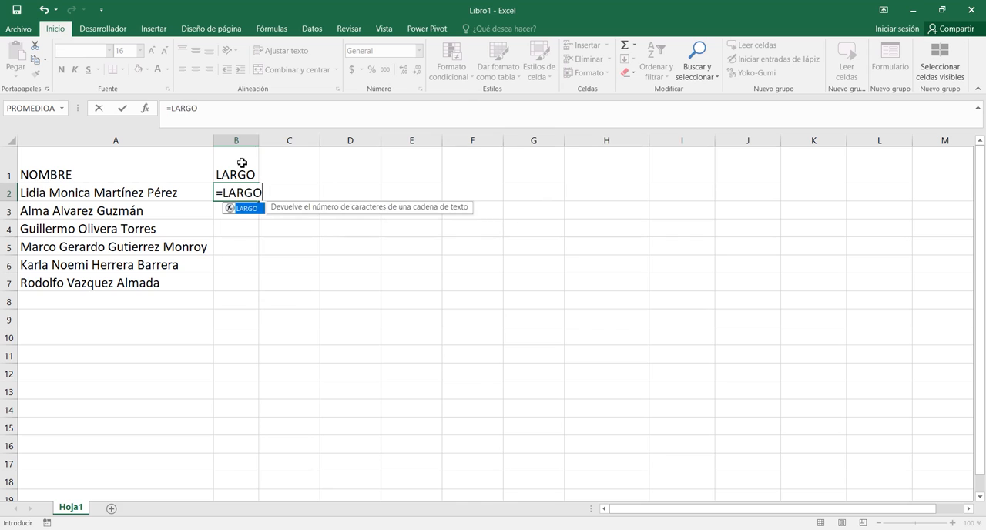
Complete the formula =LARGO(A2) in B2 and fill it down through B7.
left_click(190, 194)
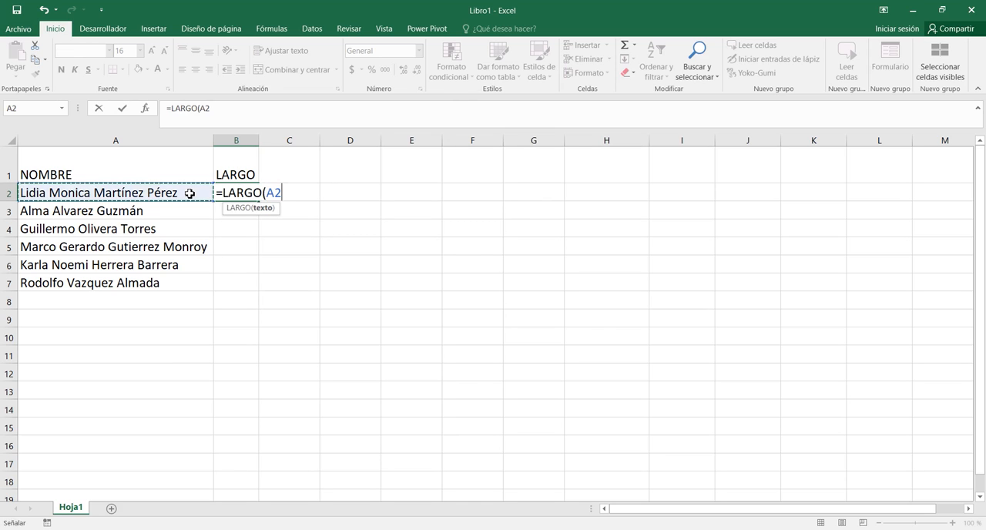
type(")")
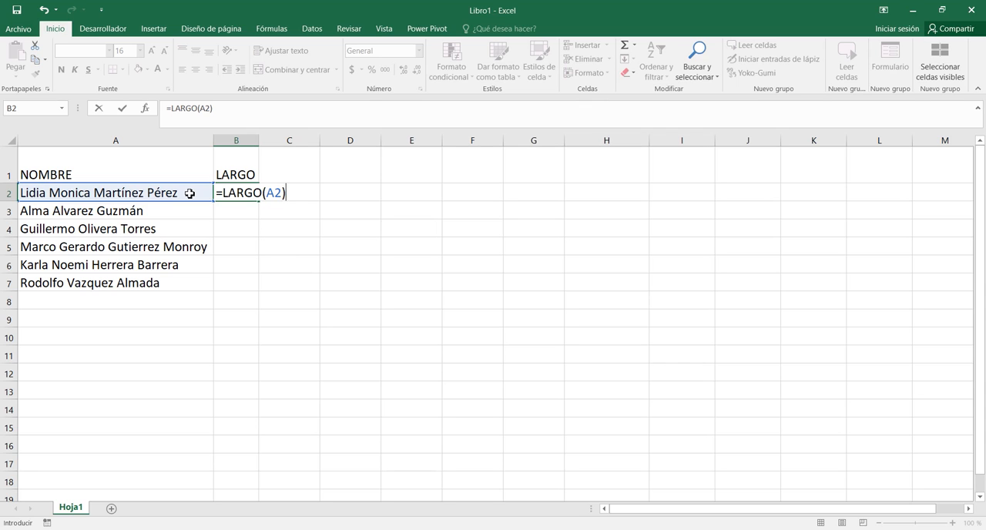
key("Return")
left_click(243, 193)
left_click_drag(258, 202, 255, 289)
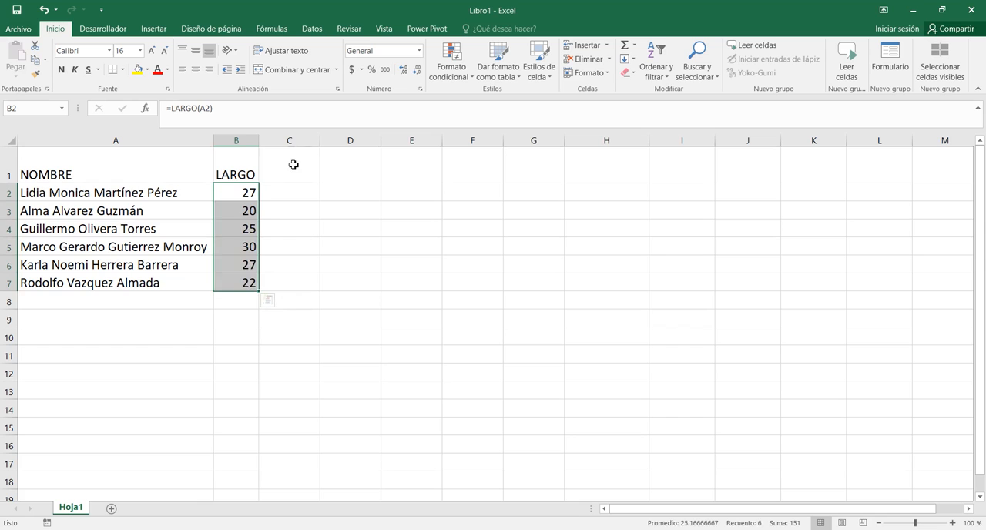
Enter the header ESPACIO1 in C1 and extend the series across to ESPACIO4 in F1.
left_click(294, 164)
type("ESPACIO1")
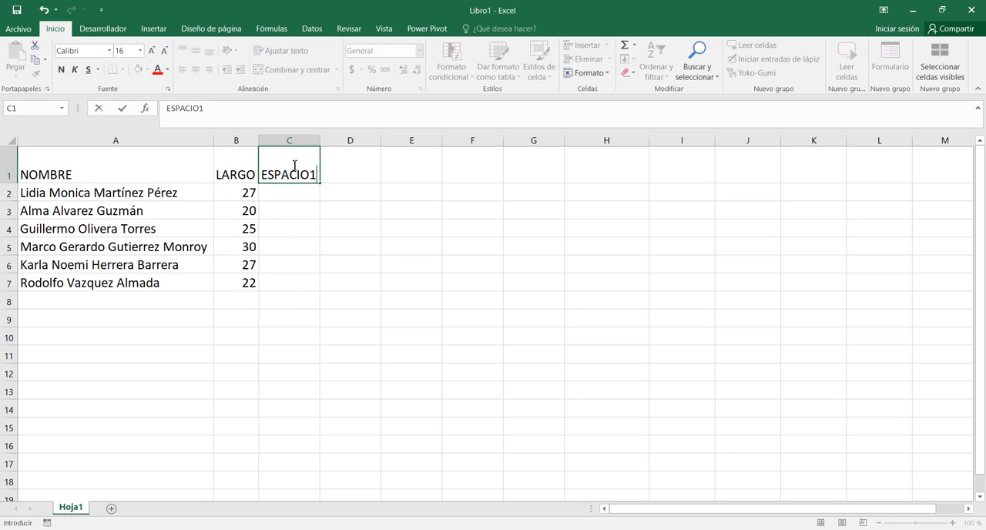
key("Return")
left_click(305, 162)
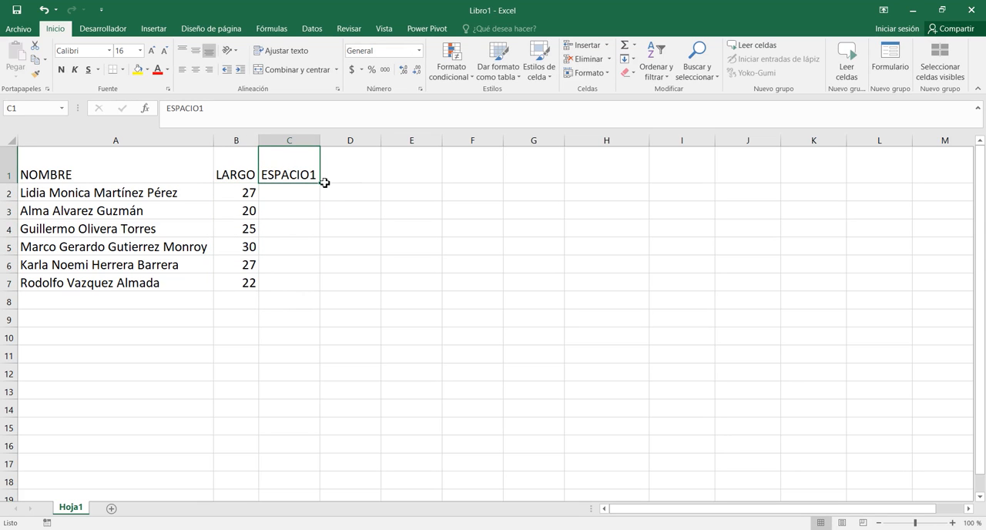
left_click_drag(322, 183, 499, 180)
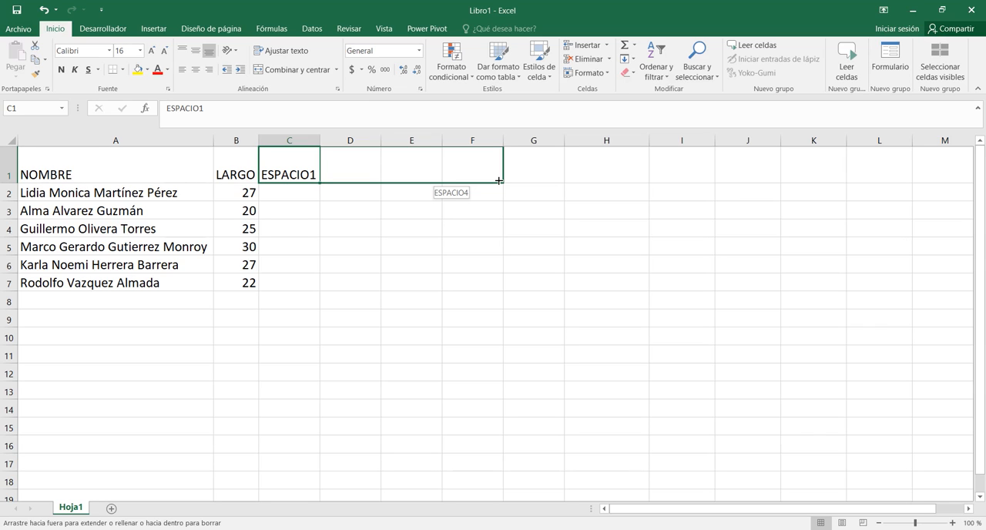
left_click_drag(499, 180, 501, 178)
Enter =ENCONTRAR(" ",A2,1) in C2 to locate the first space, and fill it down through C7.
left_click(294, 192)
type("=EN")
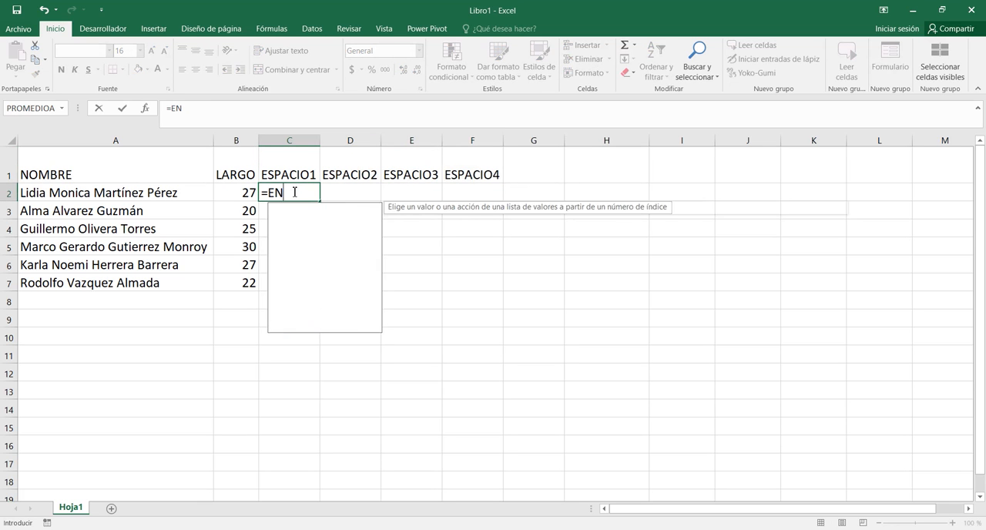
double_click(303, 210)
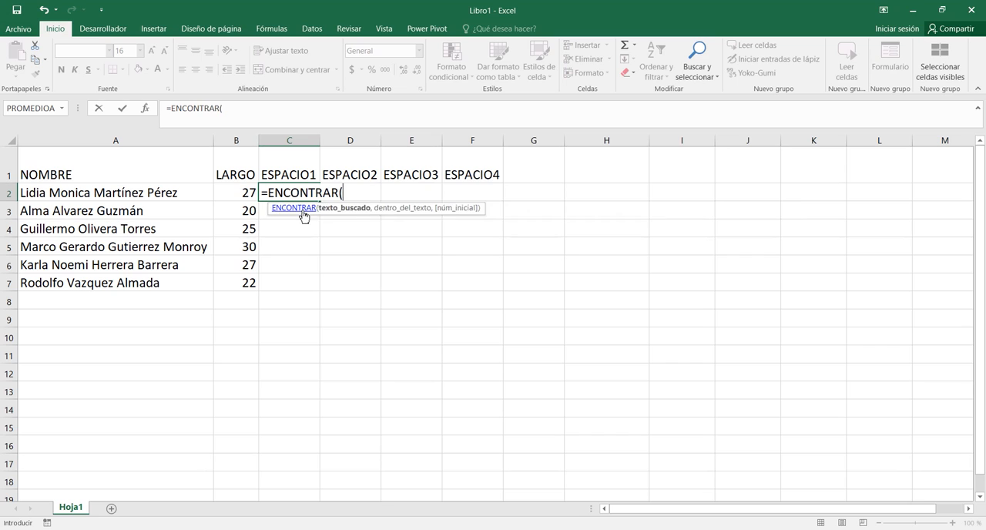
type("\" \",")
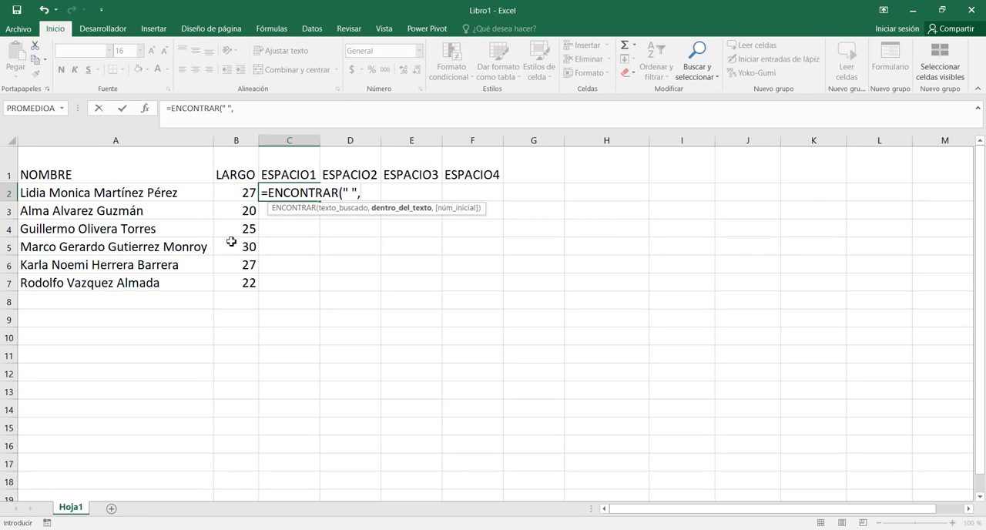
left_click(174, 201)
type(",1")
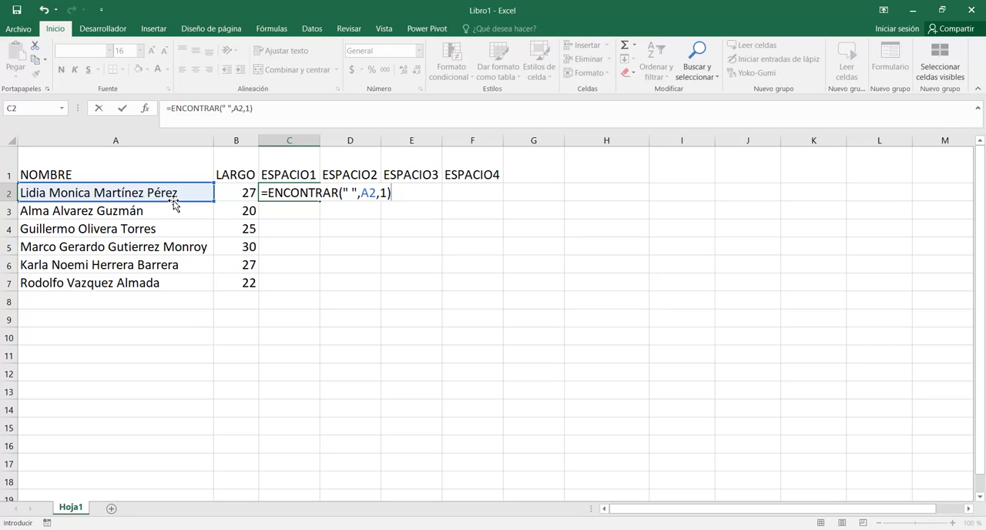
key("Return")
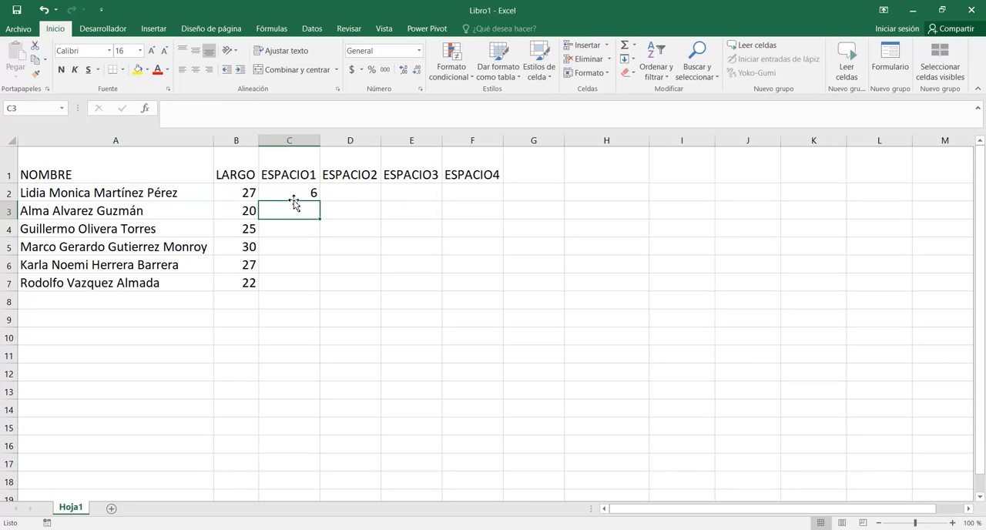
left_click(316, 196)
double_click(320, 200)
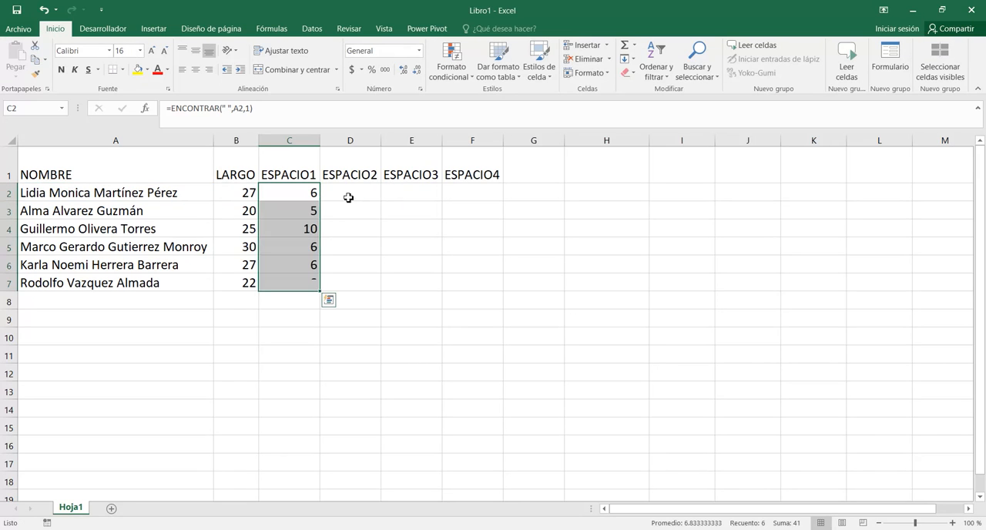
Write =ENCONTRAR(" ",$A2,C2+1) in D2 to locate the second space, with the name's column reference fixed.
left_click(350, 197)
type("=ENC")
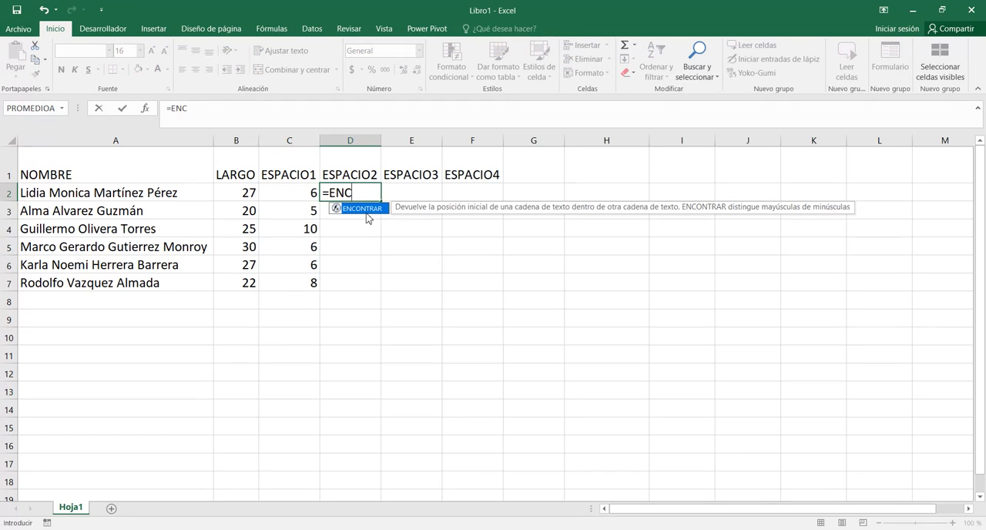
double_click(372, 208)
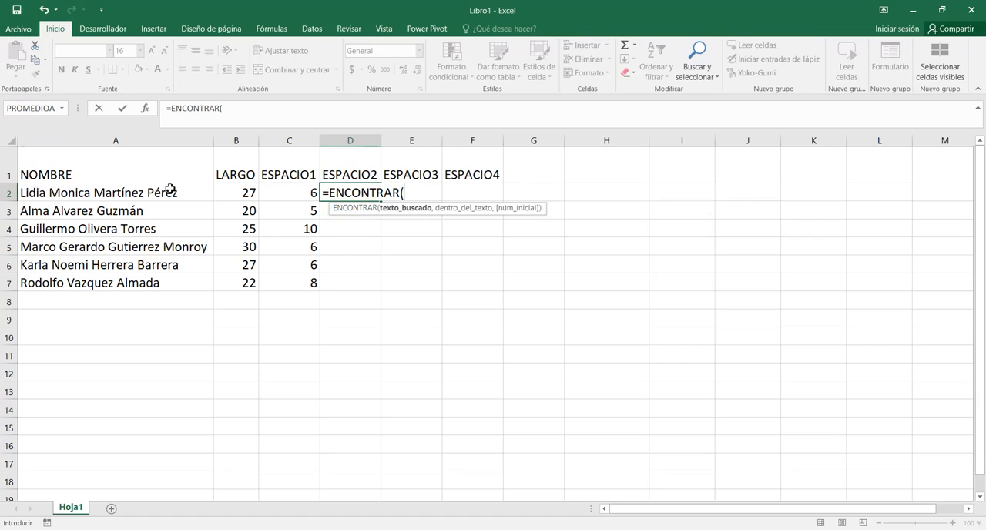
type("\" \",")
left_click(141, 192)
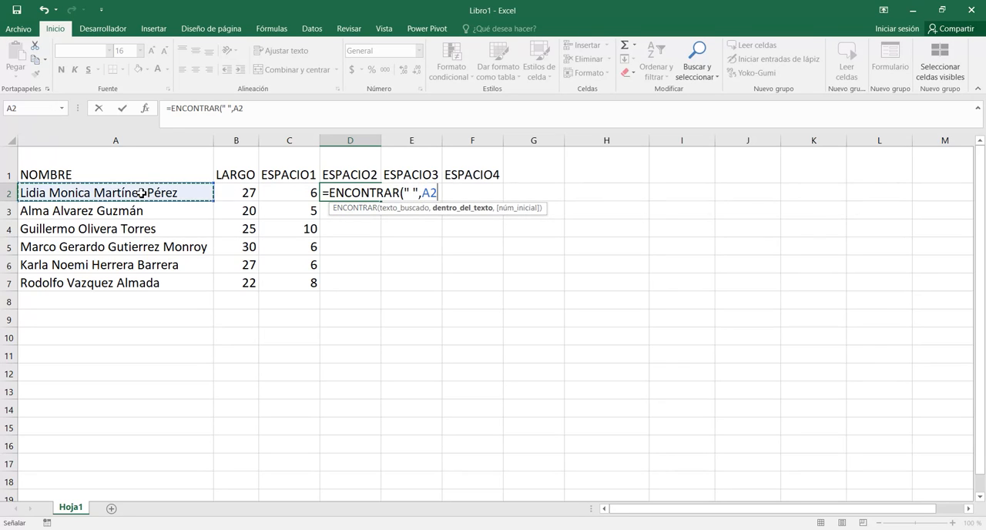
type(",")
left_click(274, 194)
type("+1")
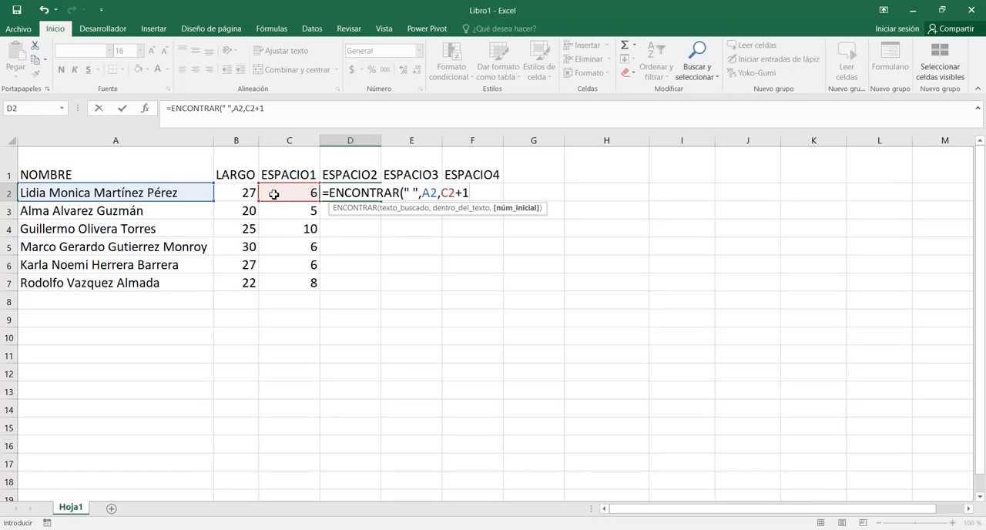
left_click(423, 194)
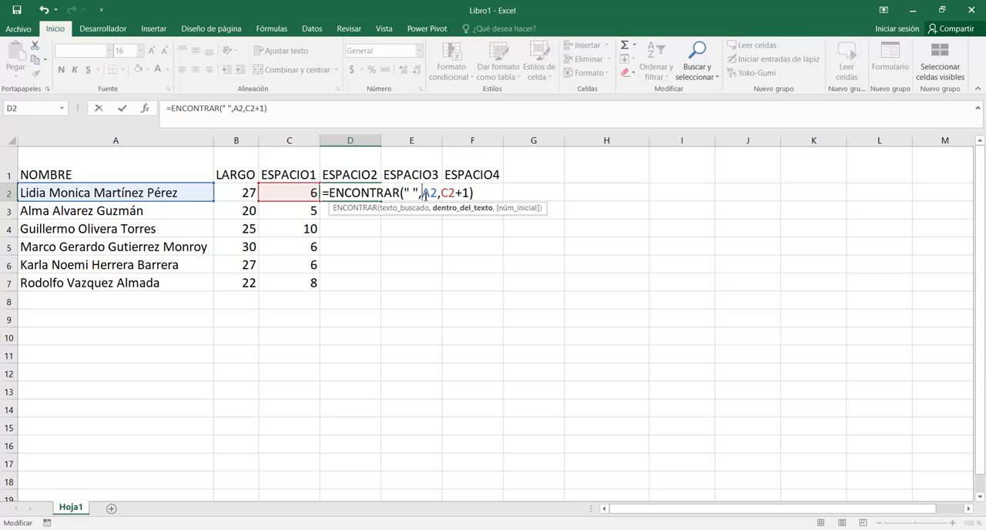
type("$")
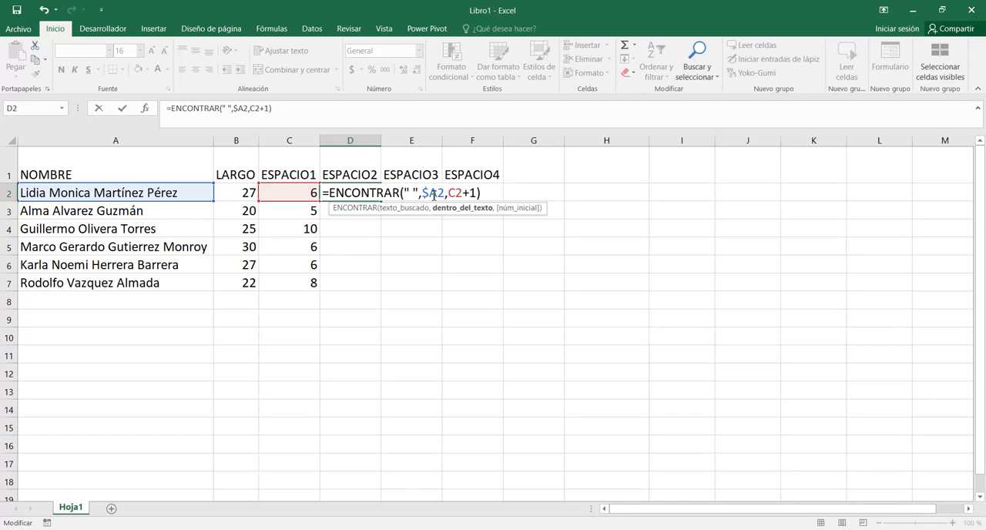
Wrap the D2 formula in SI.ERROR with $B2 as the fallback, giving =SI.ERROR(ENCONTRAR(" ",$A2,C2+1),$B2).
left_click(331, 194)
type("S")
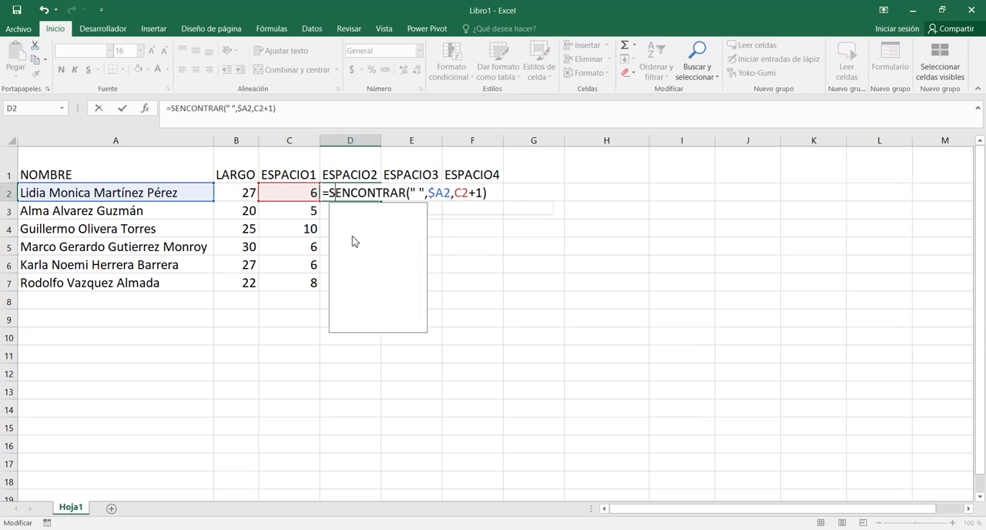
type("I.ERROR(")
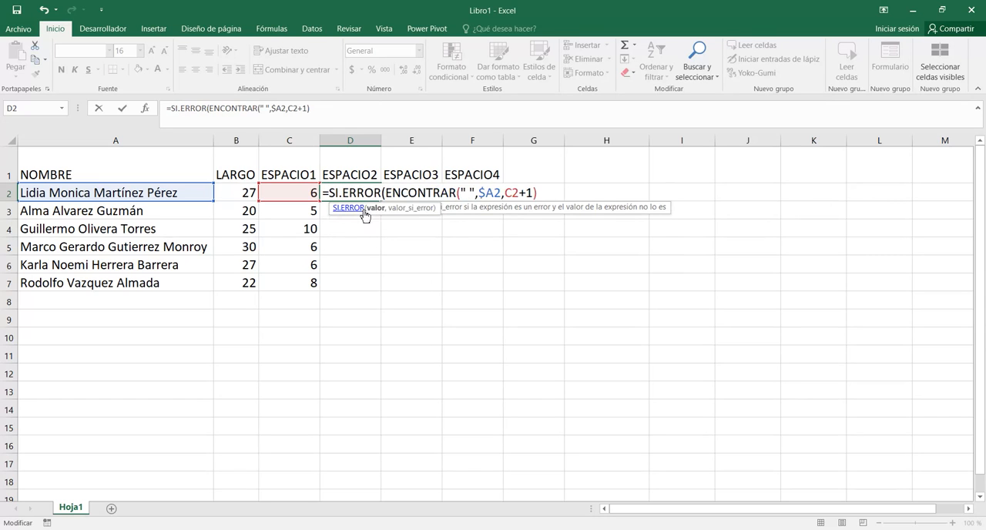
double_click(362, 209)
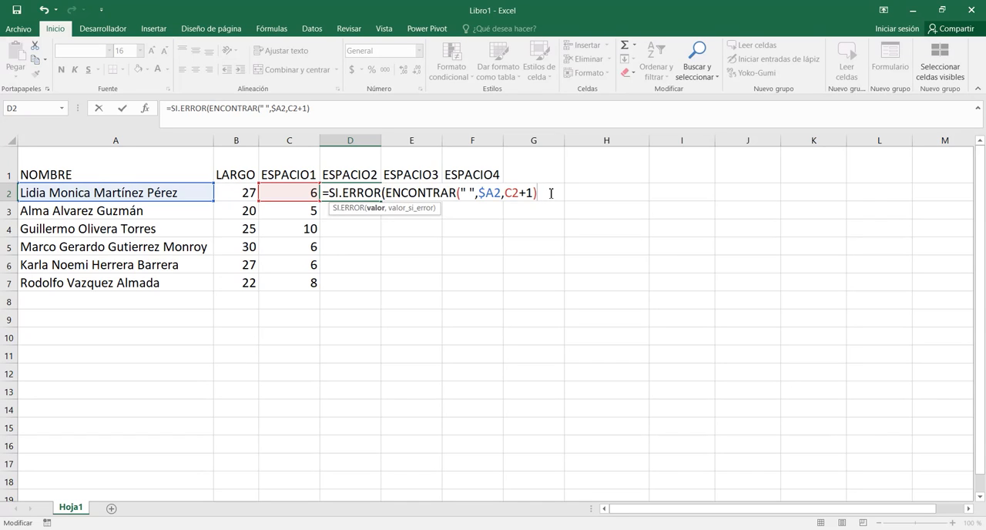
type(",")
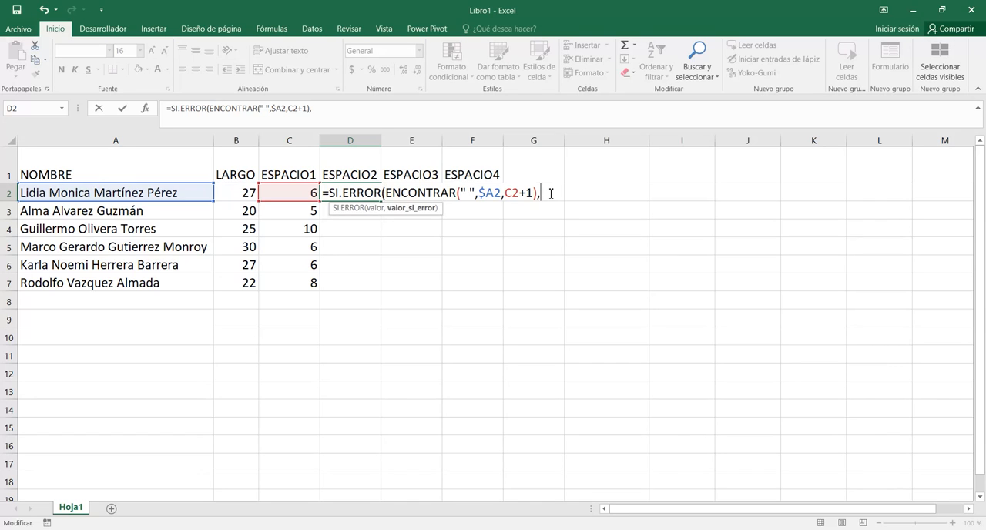
left_click(236, 195)
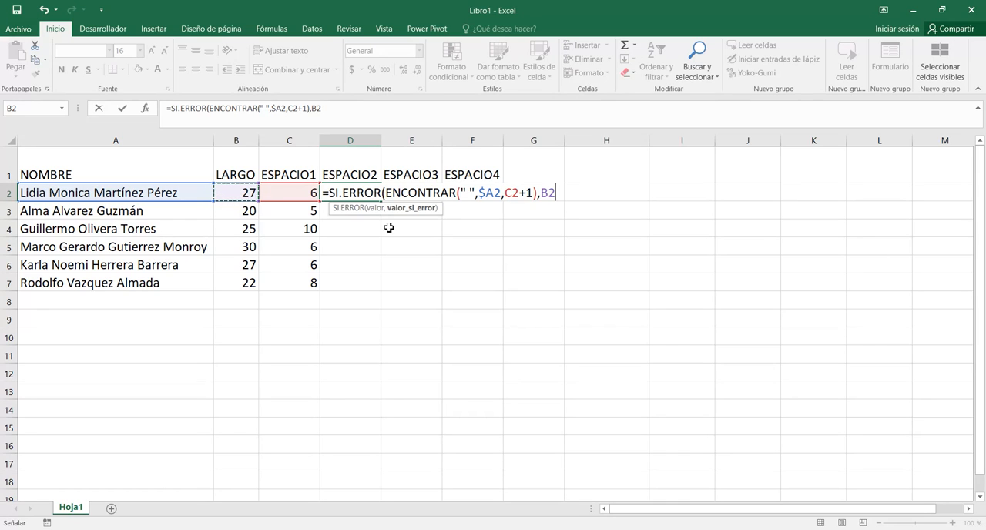
left_click(543, 195)
type("$")
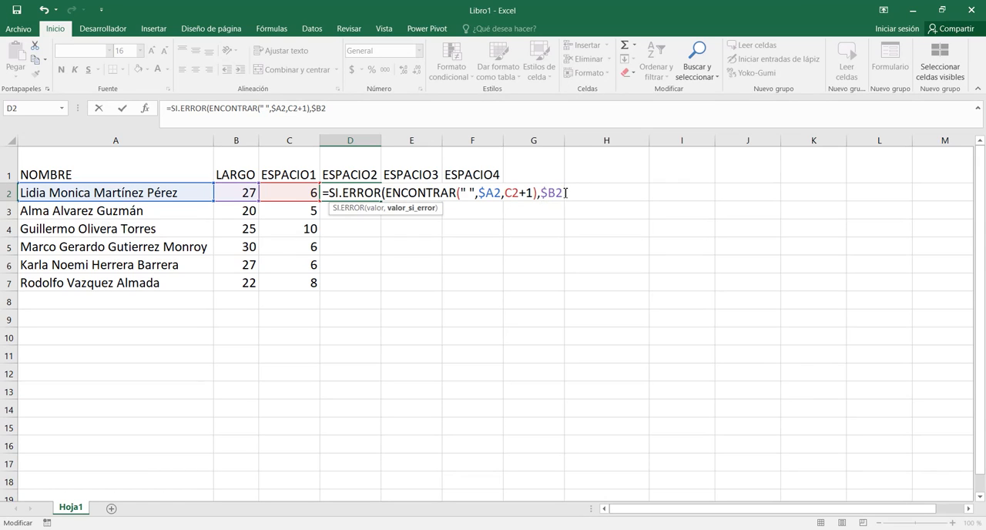
left_click(564, 193)
double_click(564, 193)
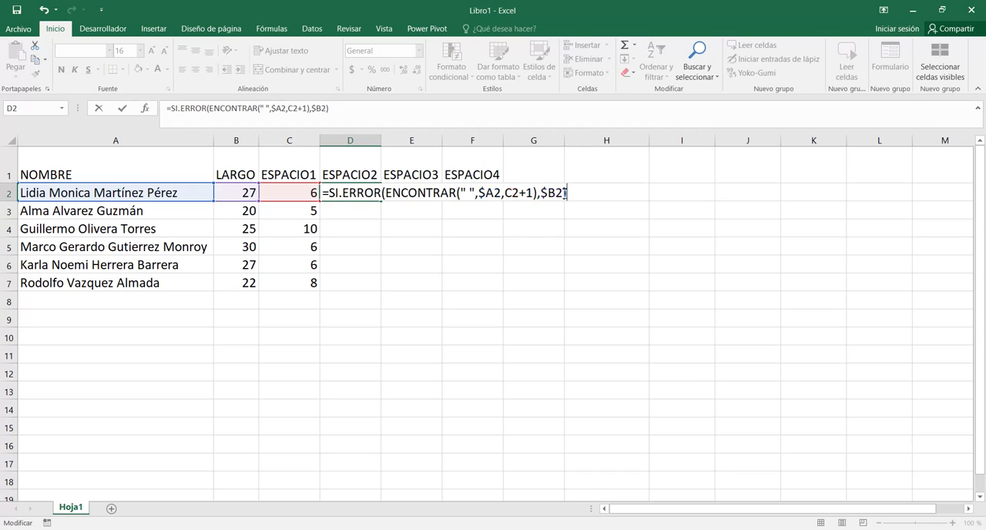
key("Return")
Fill the D2 formula across to F2 and down through row 7.
left_click(371, 193)
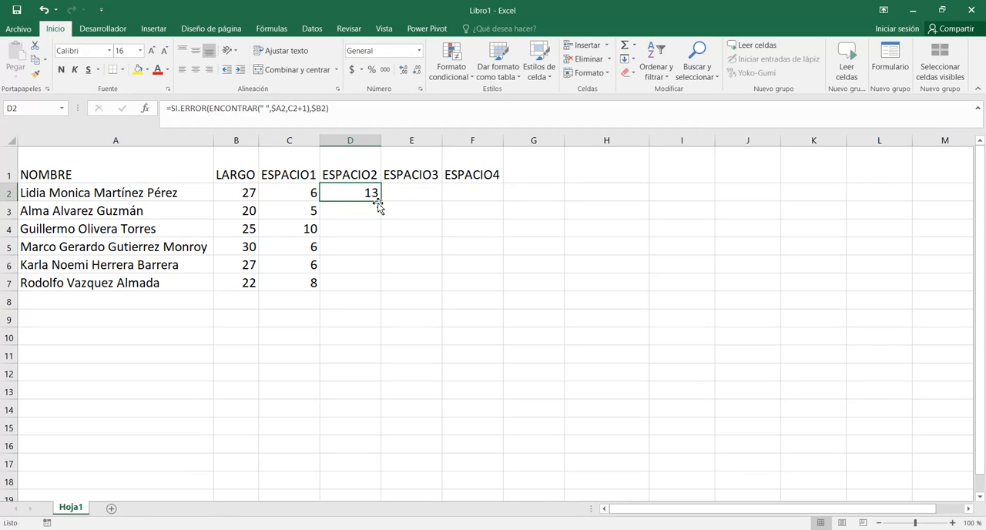
left_click_drag(380, 201, 449, 193)
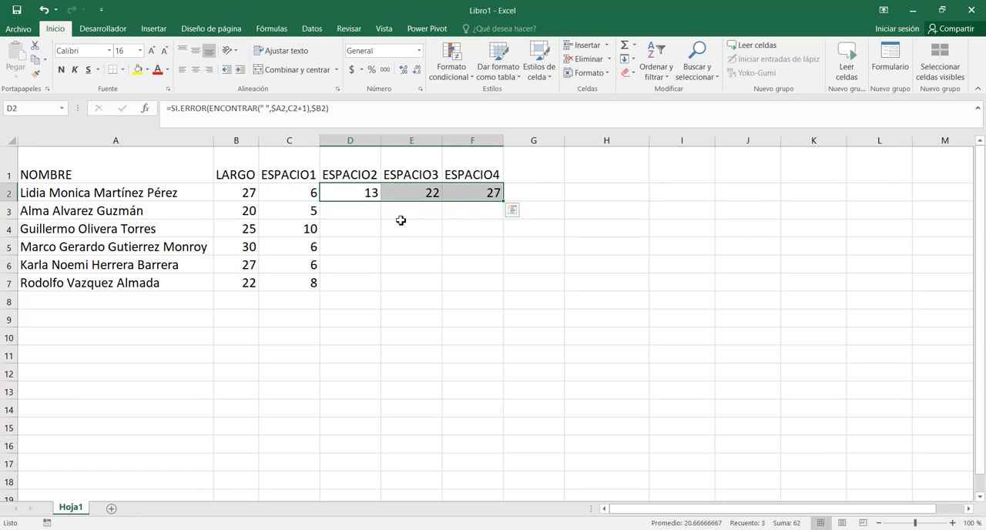
double_click(504, 202)
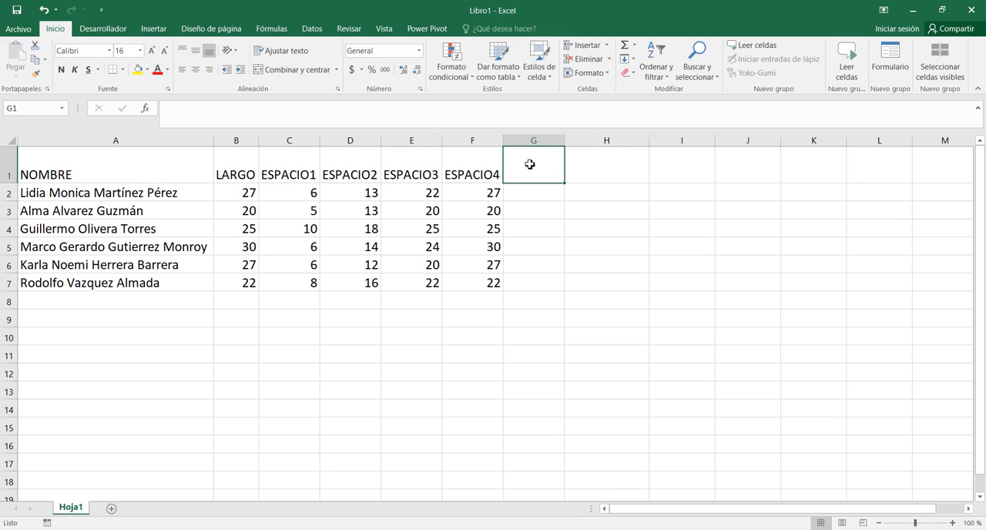
Enter the header CANT PALABRAS in G1.
type("CAN")
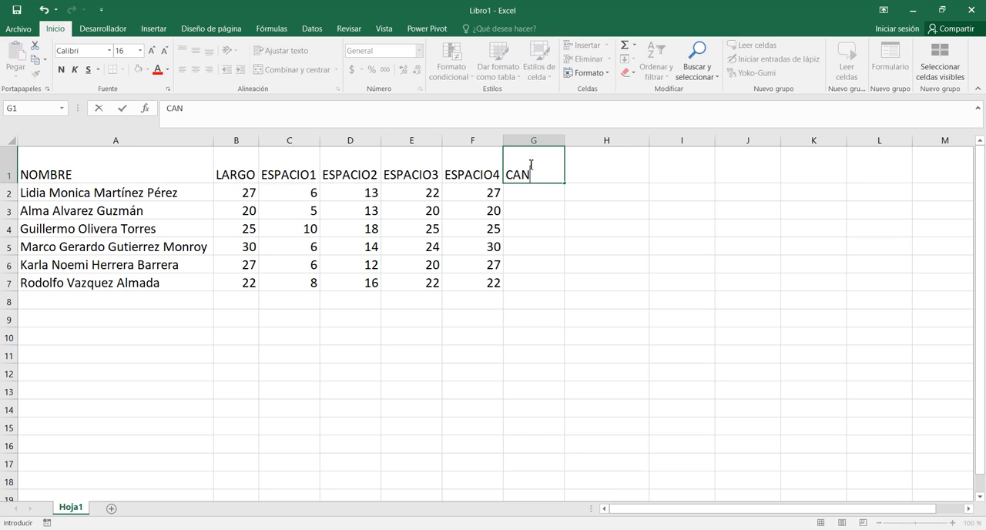
type("T PALABRAS")
key("Return")
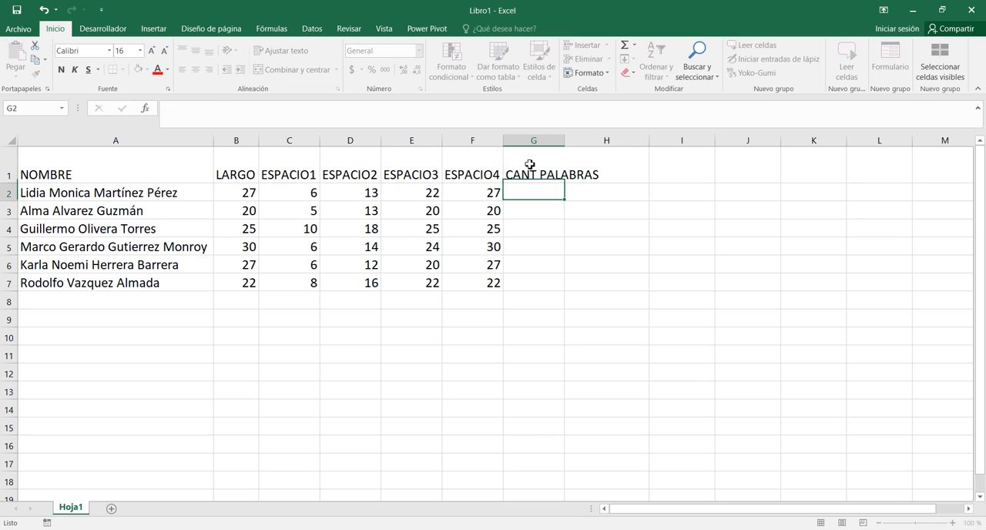
Enter =CONTAR(C2:F2)-CONTAR.SI(C2:F2,B2)+1 in G2 to count the words in the first name.
type("=C")
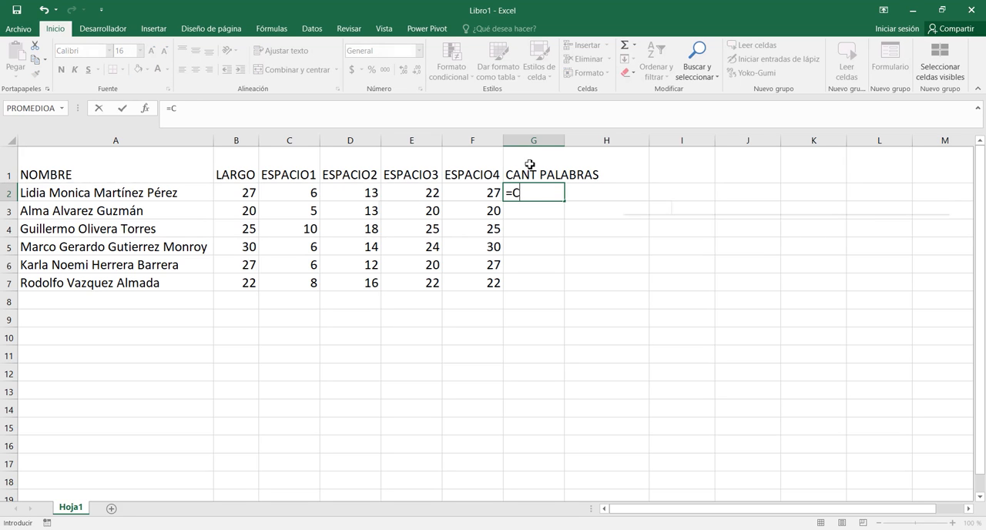
type("ONTAR(")
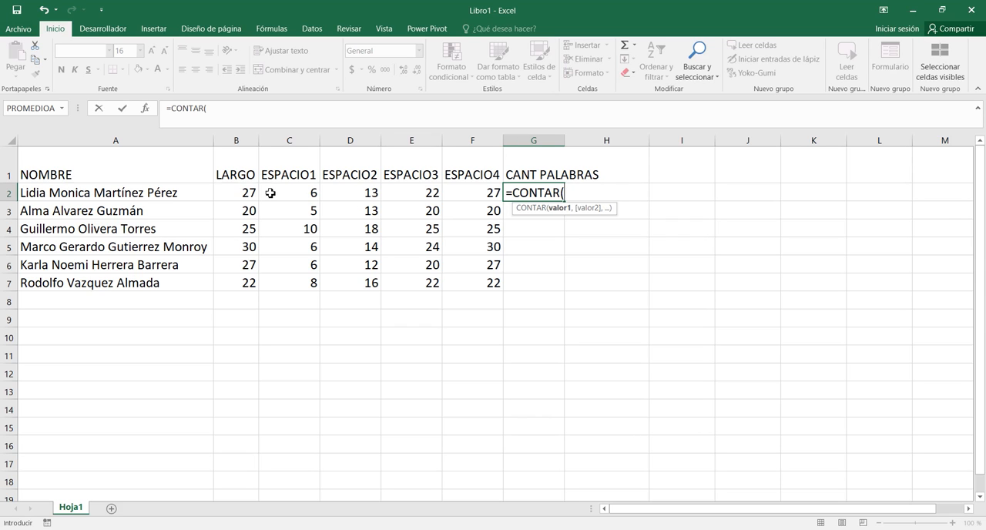
left_click_drag(270, 193, 464, 192)
type(")-CONTAR.SI(")
left_click_drag(313, 192, 488, 195)
type(",")
left_click(244, 195)
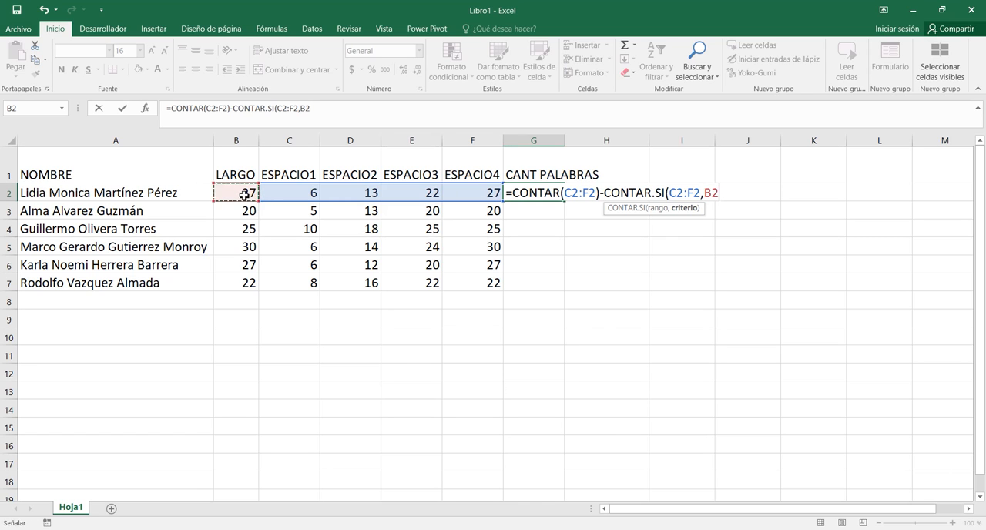
type(")+1")
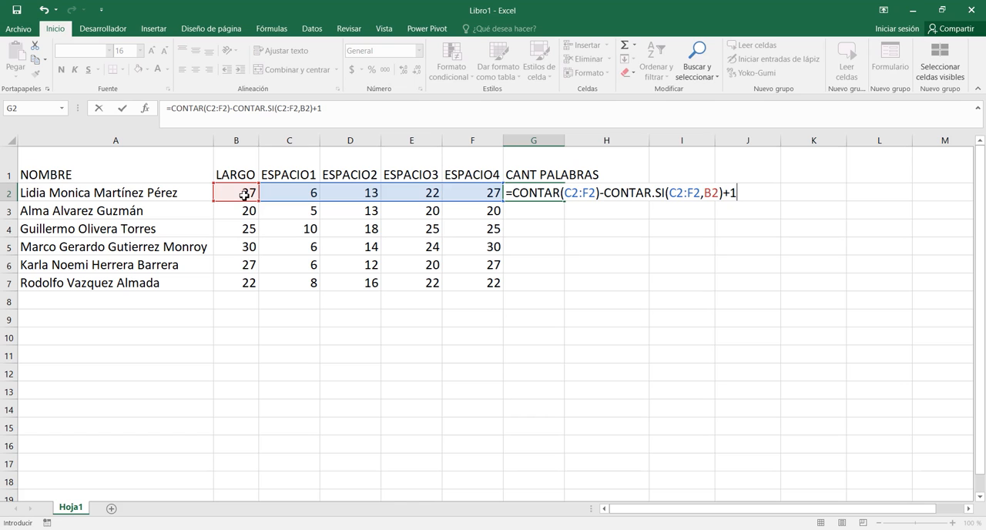
key("Return")
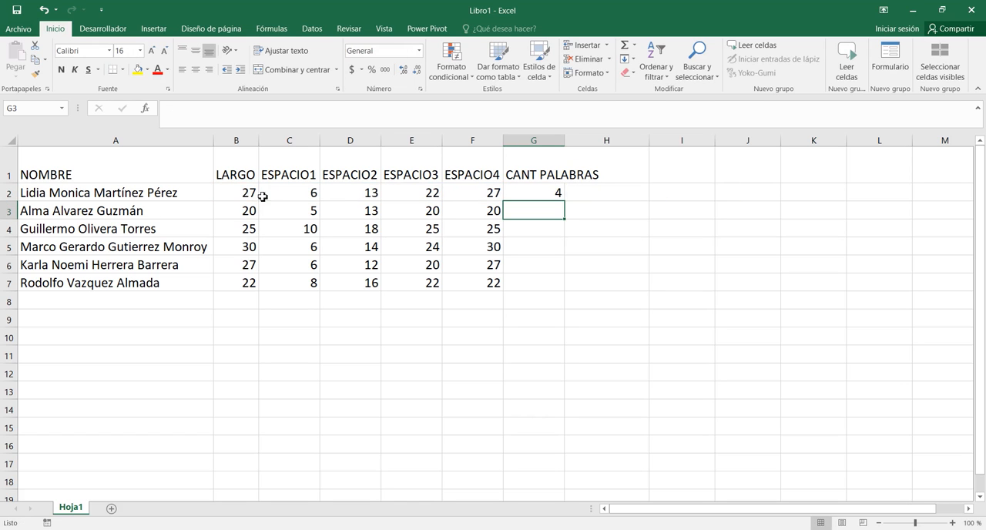
Fill the G2 word-count formula down through row 7 and autofit the width of column G.
left_click(552, 194)
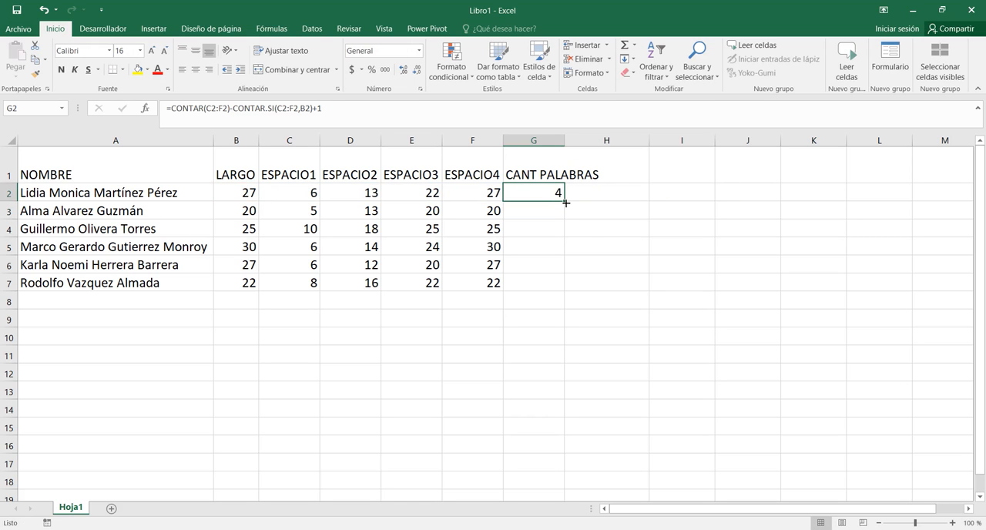
double_click(565, 203)
double_click(564, 141)
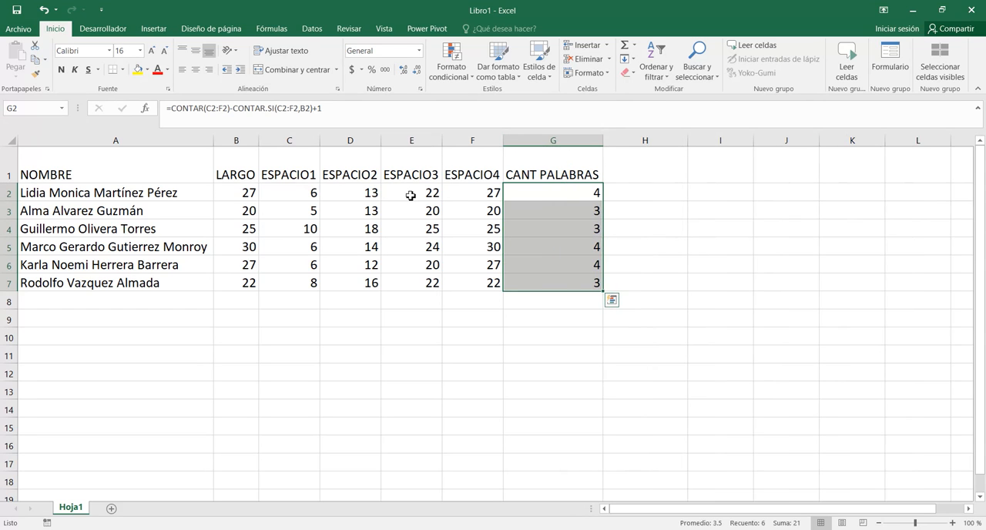
Enter the header PALABRA 1 in H1 and fill it across to K1 as a numbered series.
left_click(622, 194)
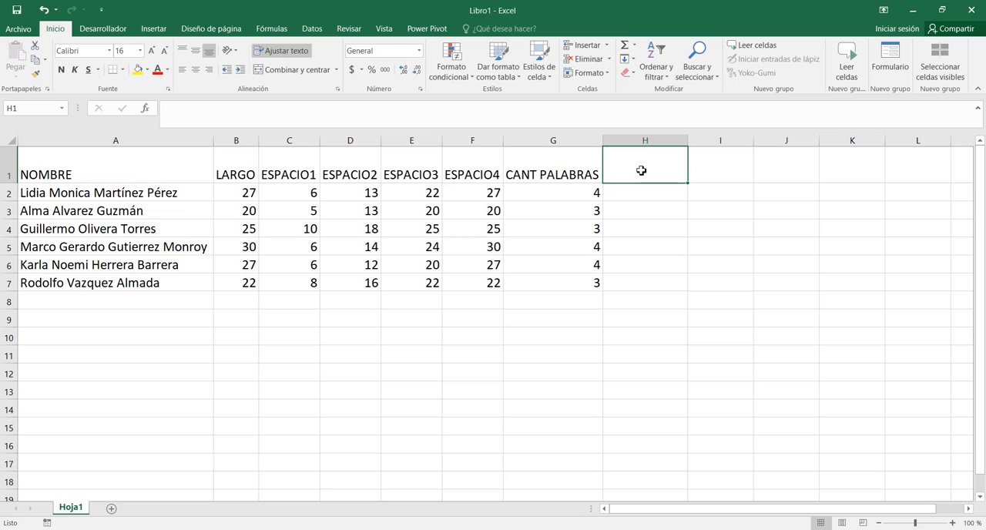
type("PALABRA 1")
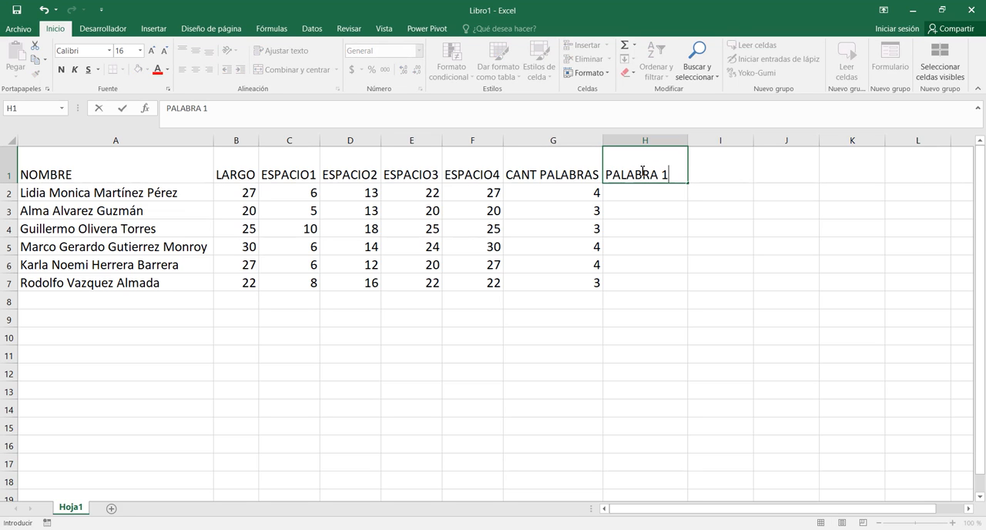
key("Return")
left_click(643, 171)
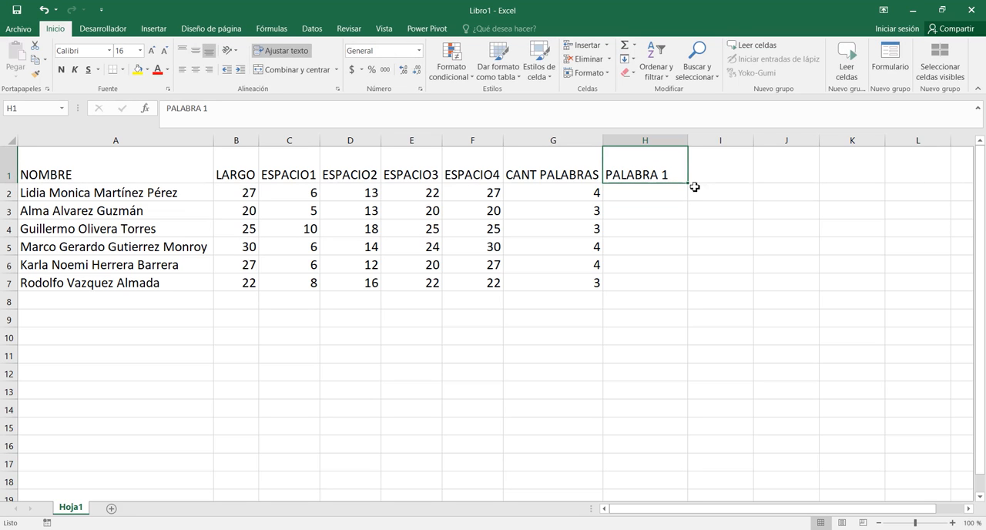
left_click_drag(691, 185, 864, 184)
Enter =EXTRAE(A2,1,C2-1) in H2 to extract the first word of the name.
left_click(645, 197)
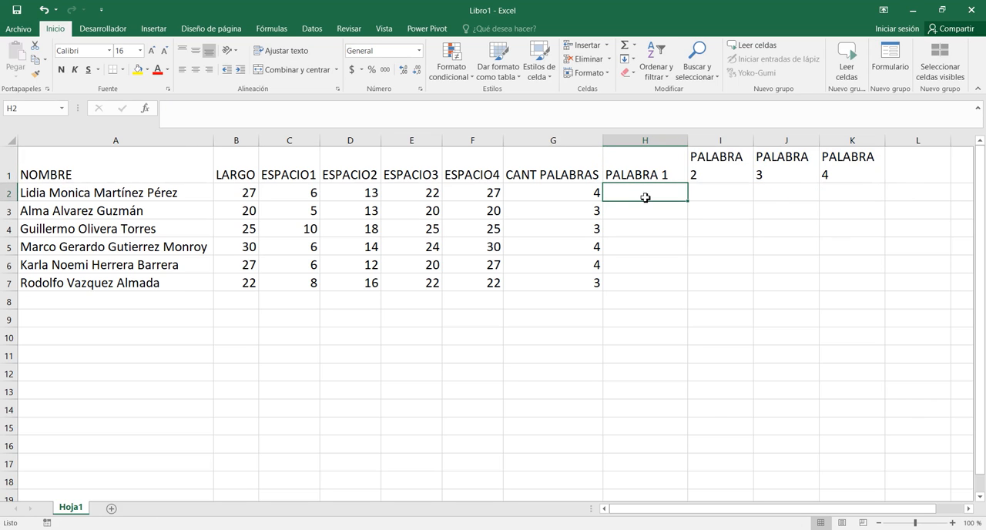
type("=EXT")
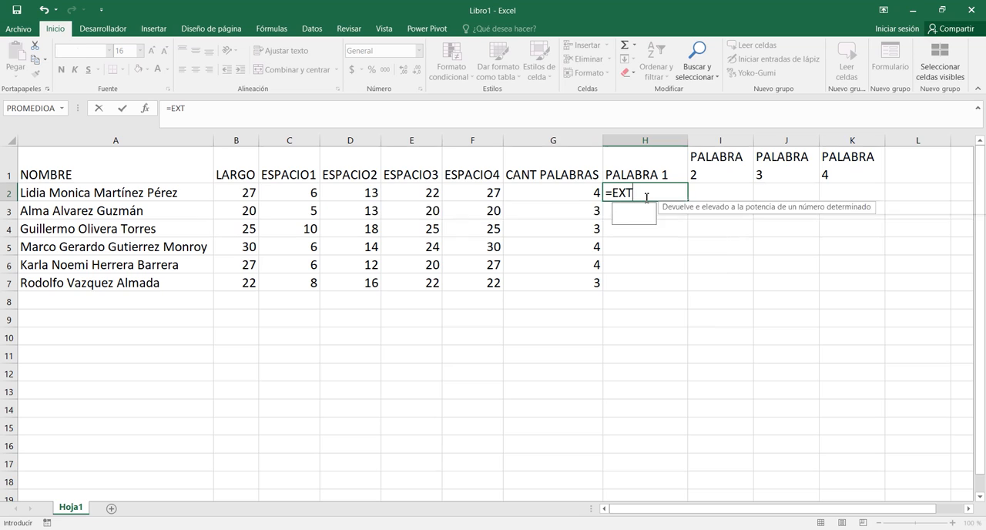
type("RAE(")
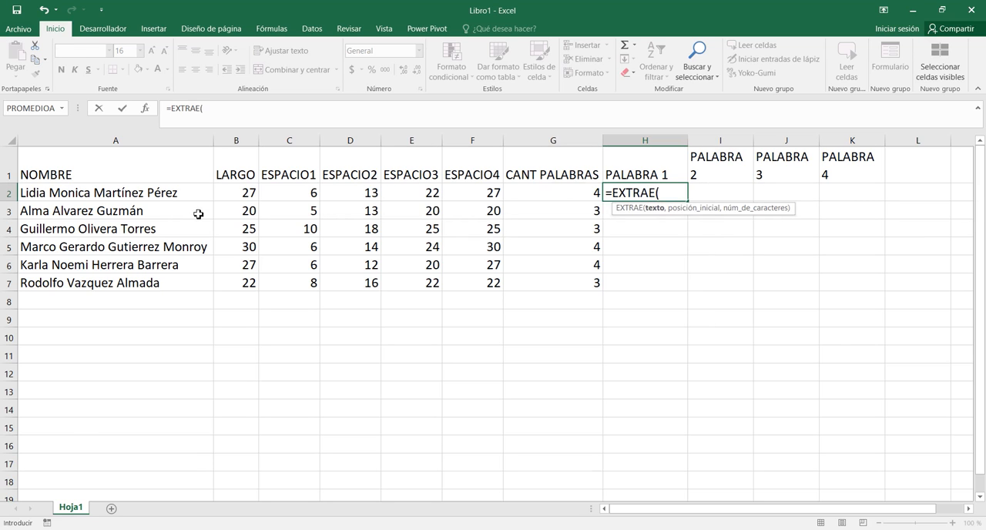
left_click(183, 194)
type(",")
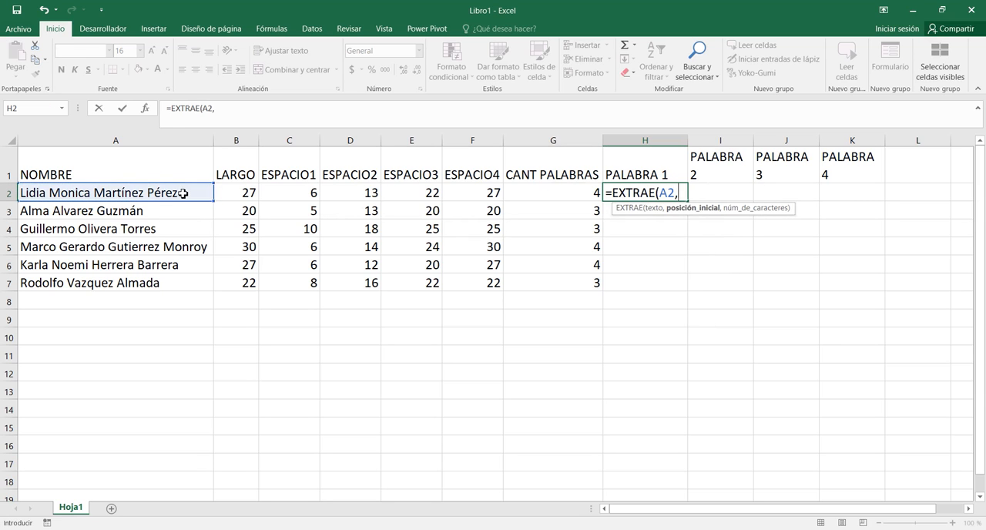
type("1,")
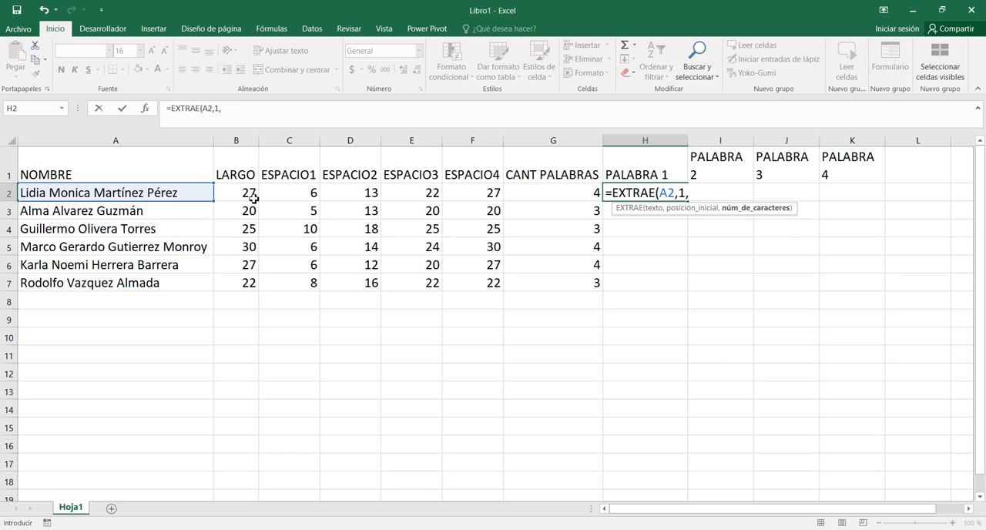
left_click(281, 191)
type("-1")
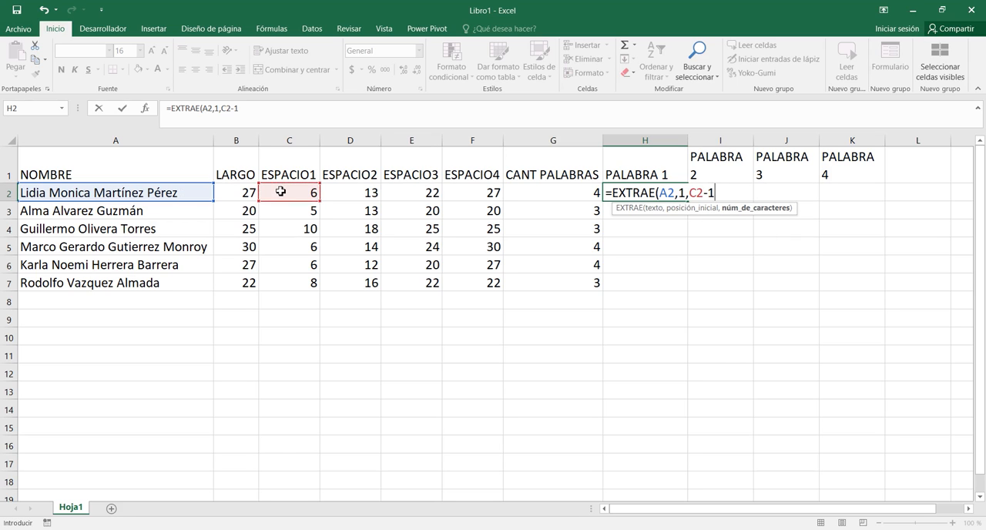
type(")")
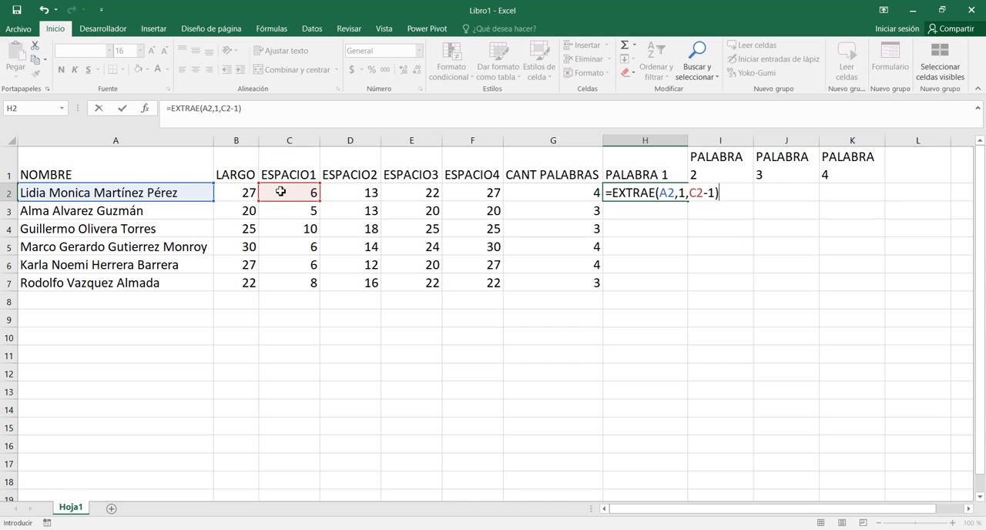
key("Return")
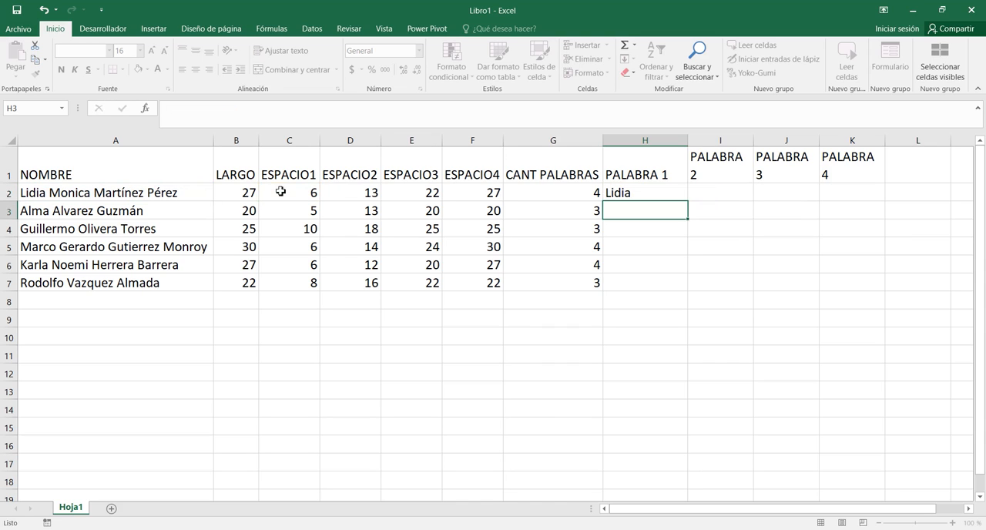
Begin an EXTRAE formula in I2 with A2 as the text and C2+1 as the starting position.
left_click(715, 196)
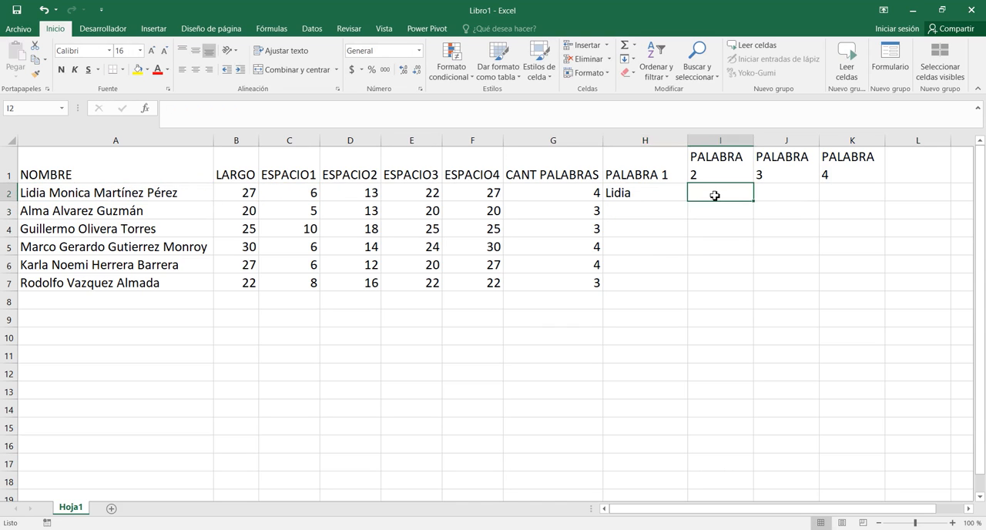
type("=EXT")
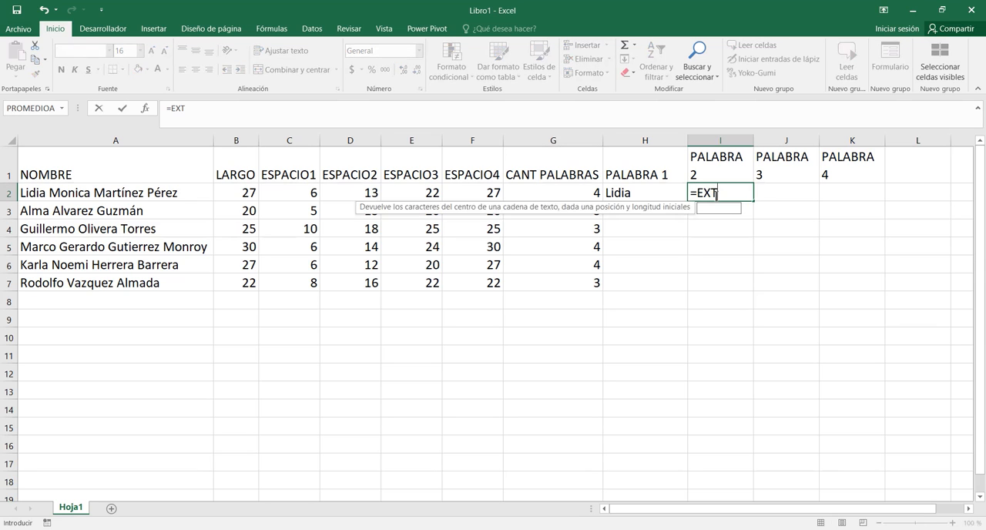
type("RAE(")
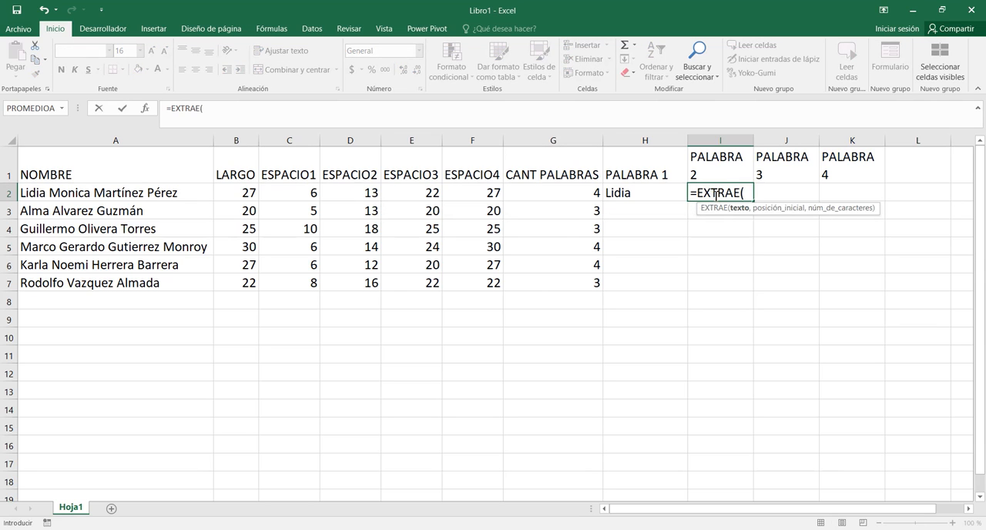
left_click(168, 195)
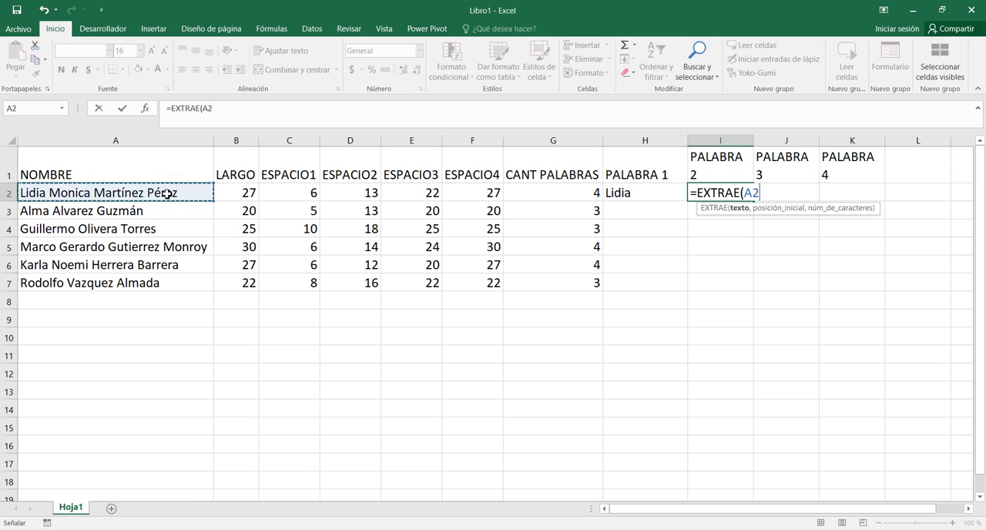
type(",")
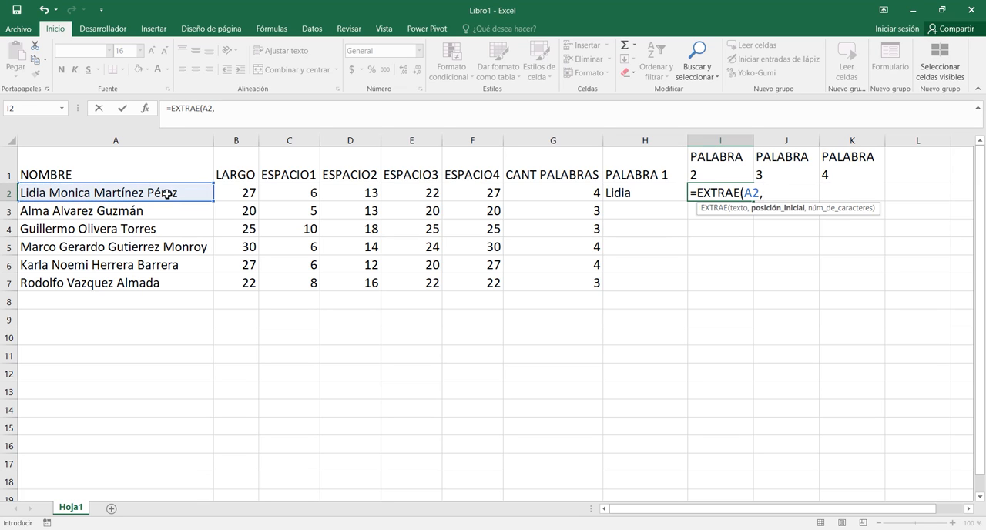
left_click(291, 192)
type("+")
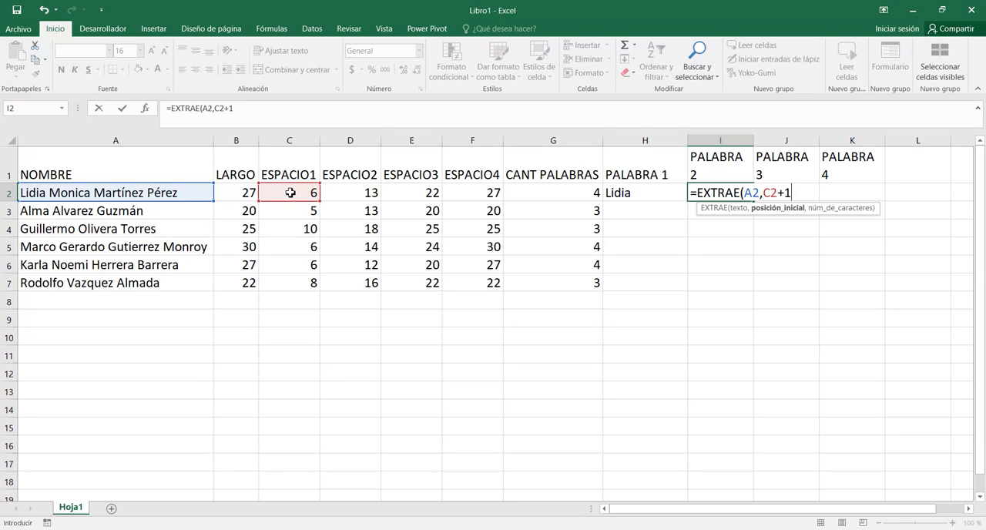
type("1")
key("Return")
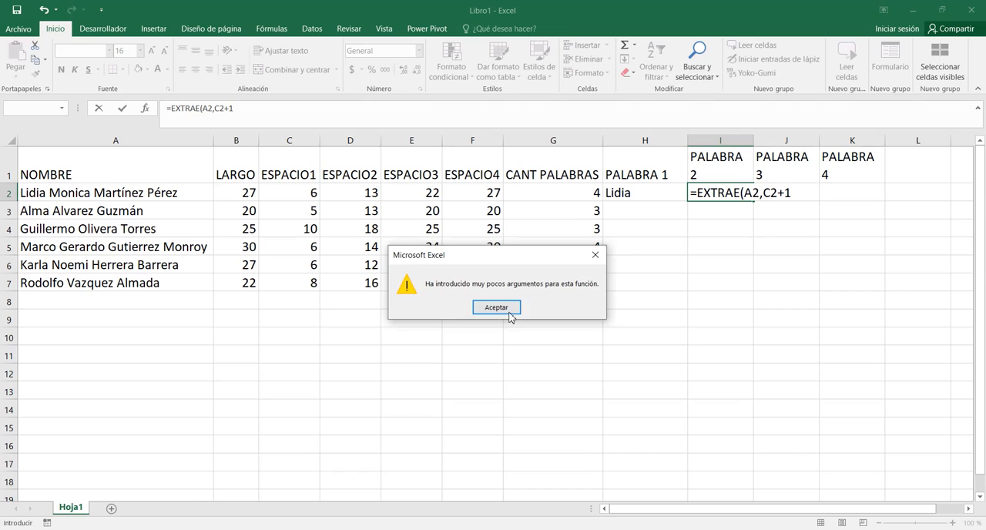
left_click(498, 307)
Complete the I2 formula with D2-C2 as the character count and column A anchored, giving =EXTRAE($A2,C2+1,D2-C2).
type(",")
left_click(343, 190)
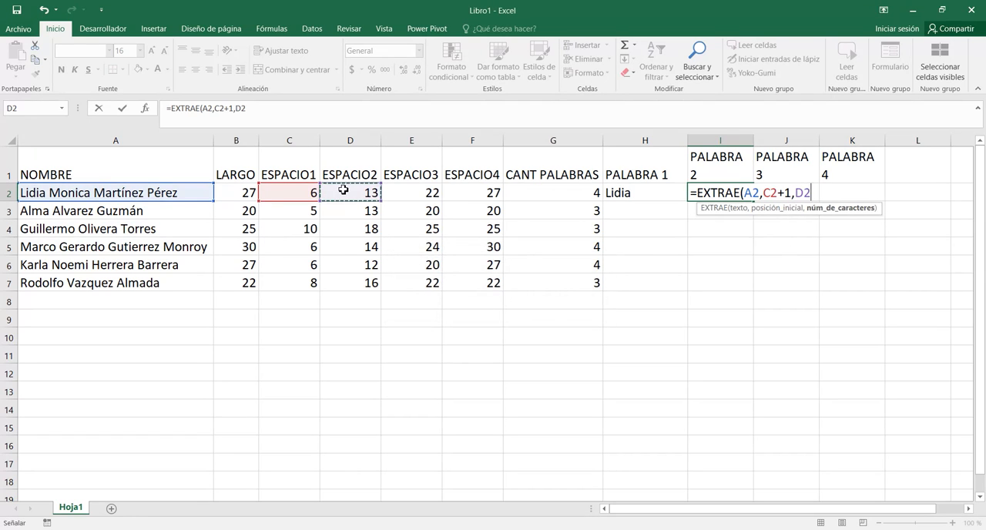
type("-")
left_click(285, 197)
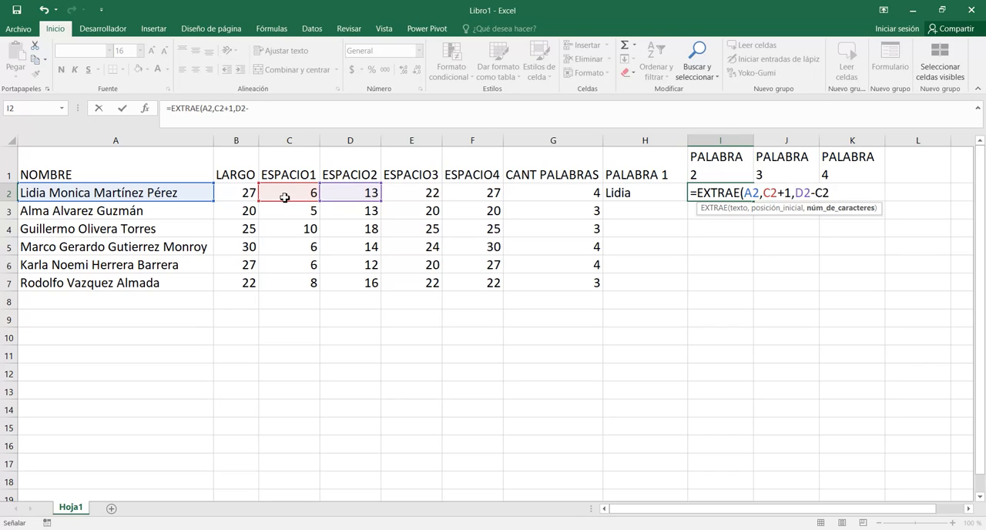
type(")")
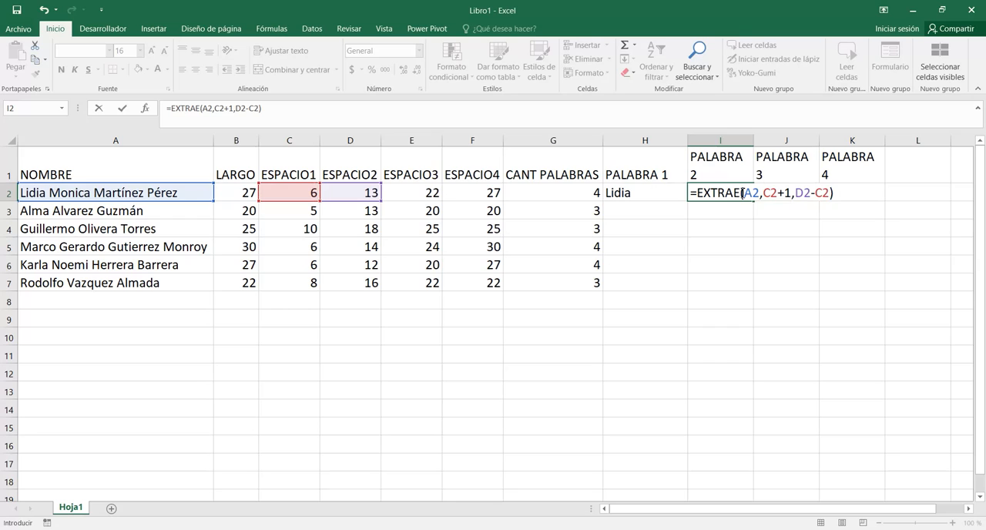
left_click(744, 193)
type("$")
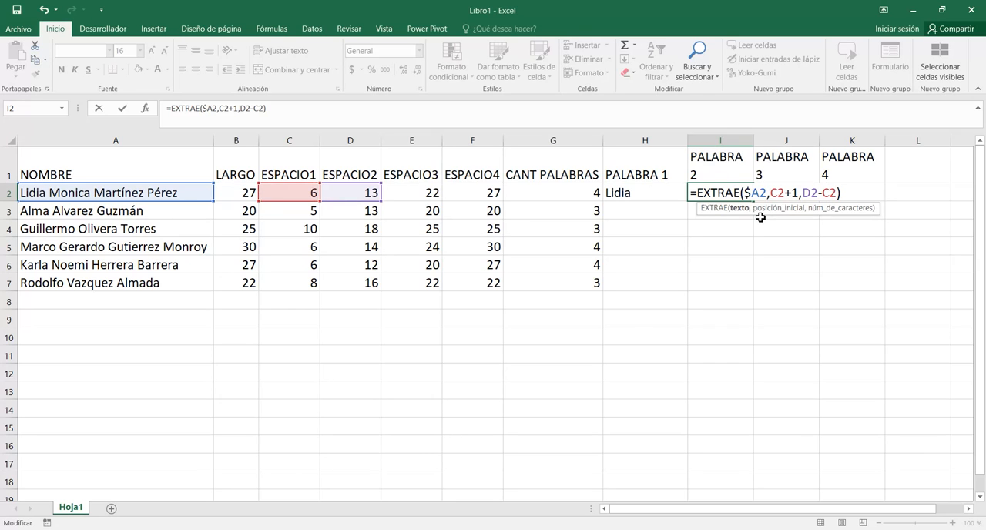
key("Return")
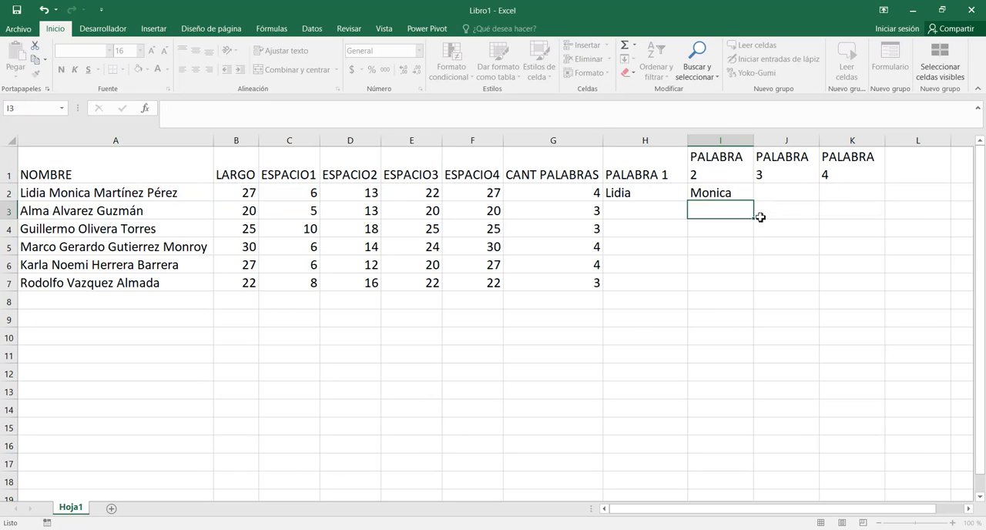
Fill the I2 formula across to K2, and fill the H2:K2 formulas down through row 7.
left_click(734, 196)
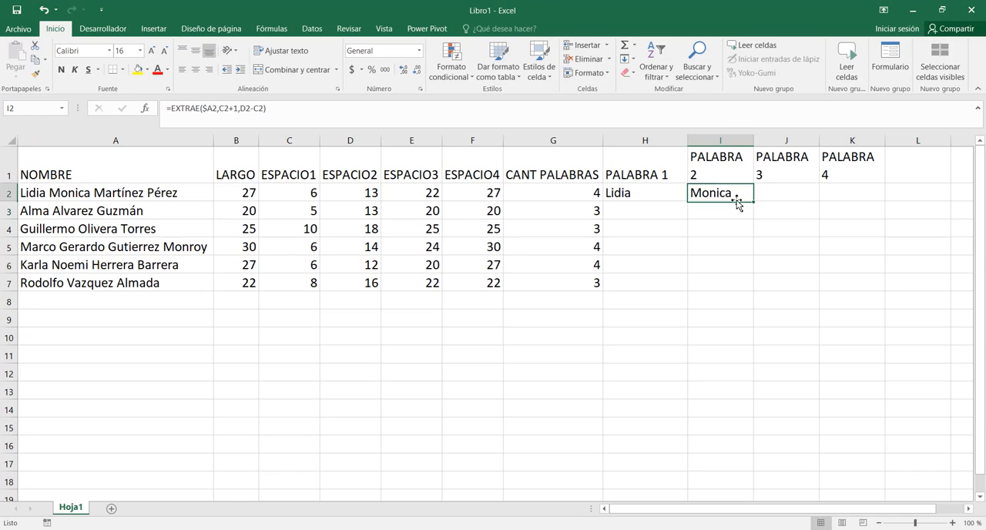
left_click_drag(754, 210, 869, 199)
left_click_drag(660, 192, 875, 295)
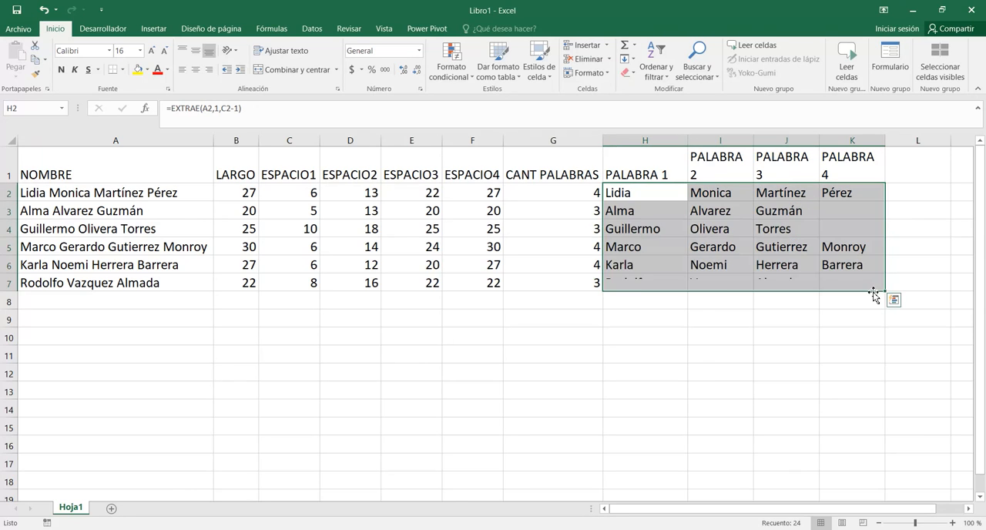
left_click(654, 176)
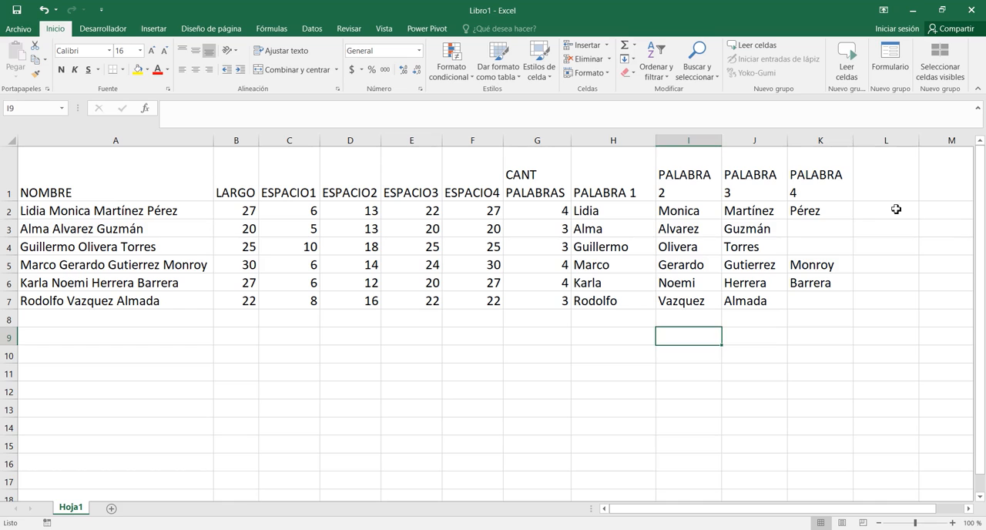
Begin an SI formula in L2 that tests whether the word count in G2 equals 4.
left_click(893, 209)
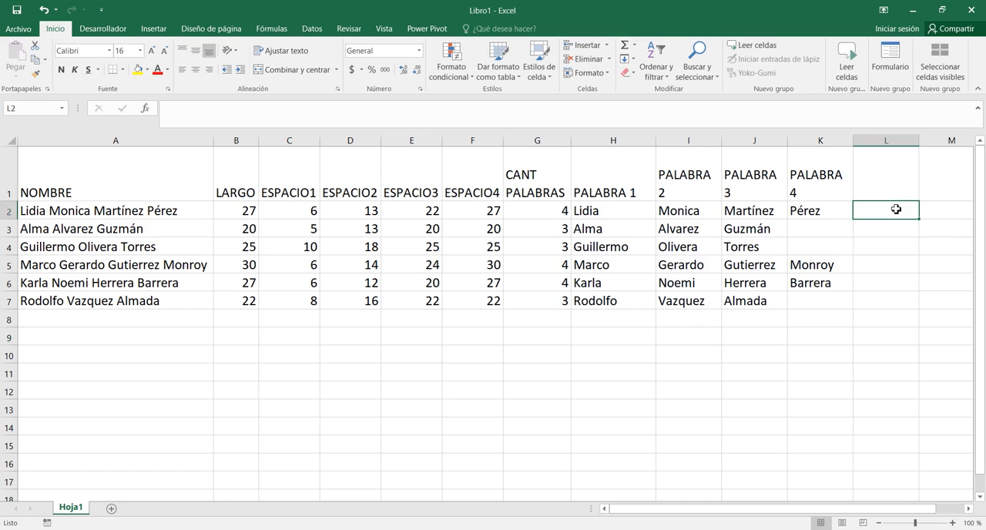
type("=SI(")
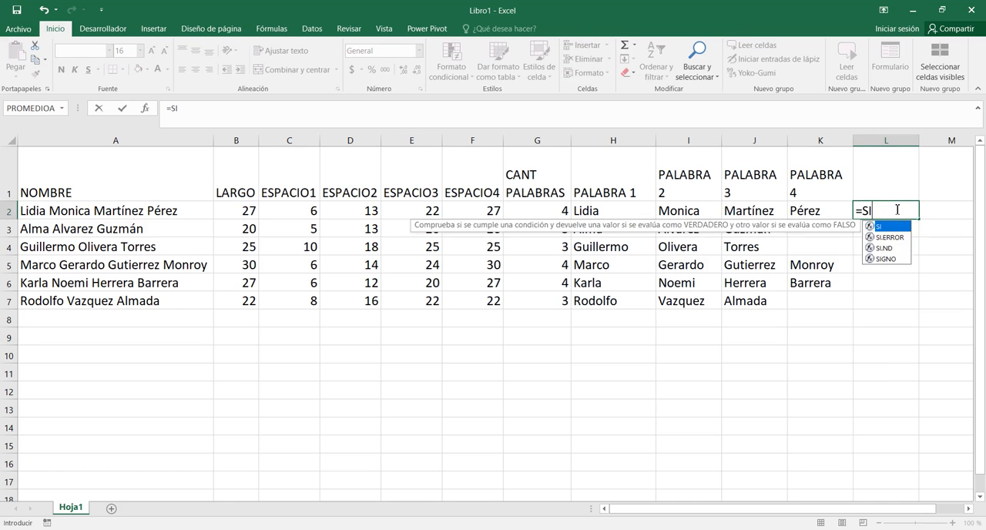
left_click(550, 210)
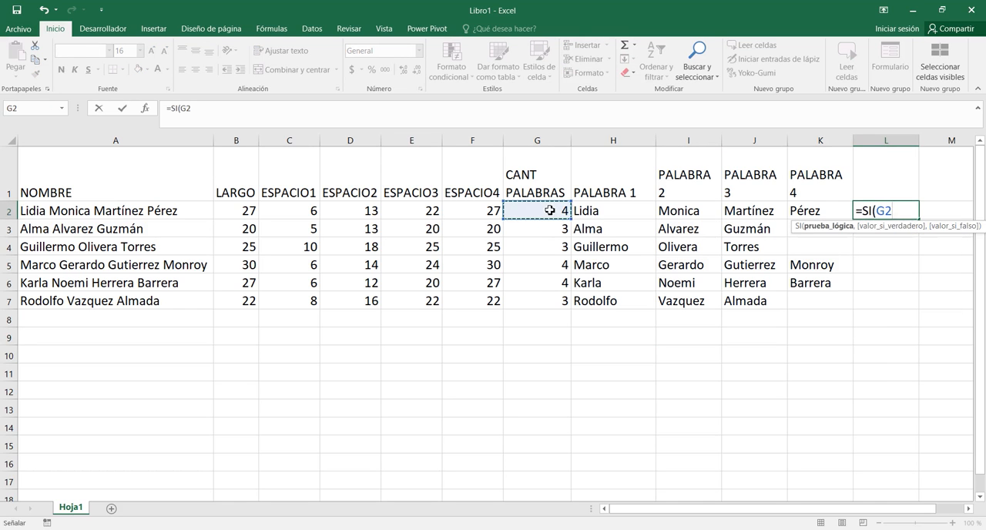
type("=4")
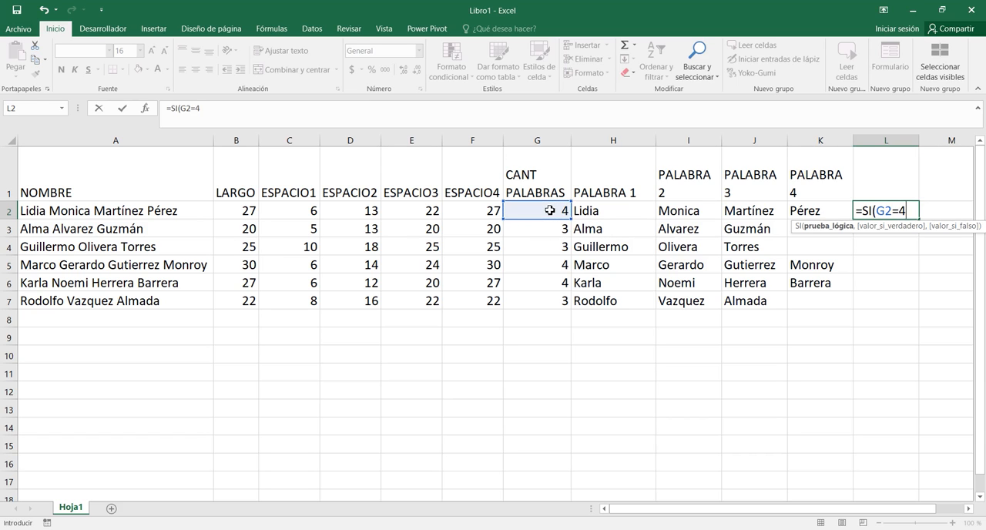
type(",")
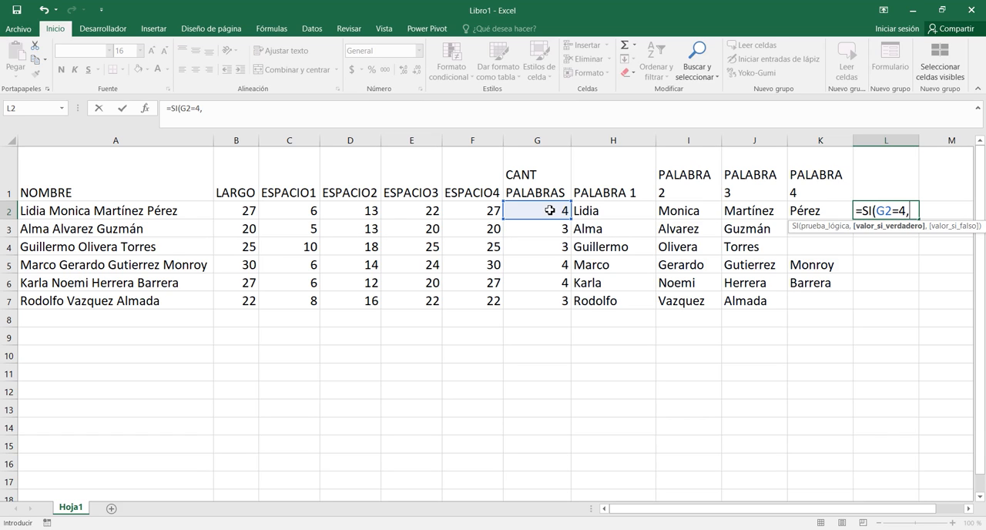
Set the value if true in the L2 formula to J2&" "&K2&" "&H2&" "&I2, joining the words with spaces.
left_click(737, 210)
type("&")
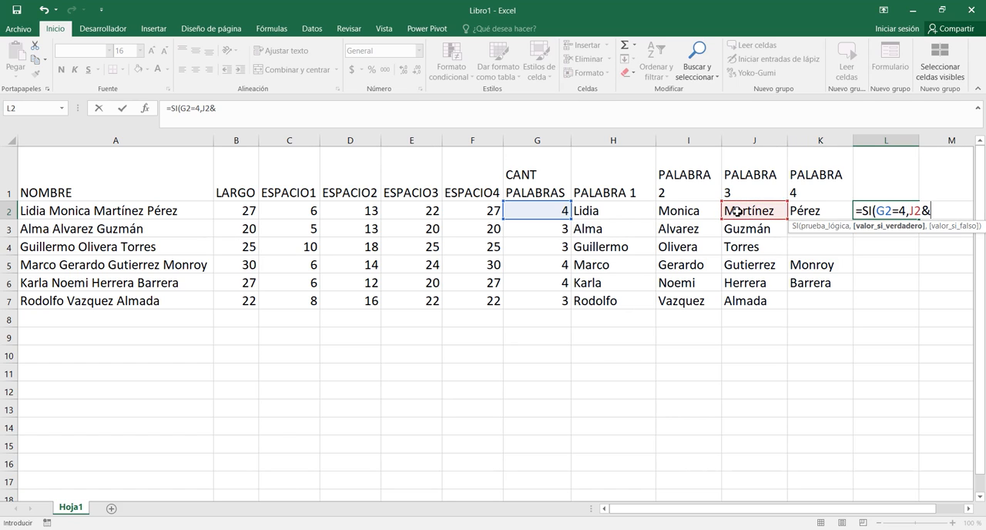
type("\" \"&")
left_click(825, 209)
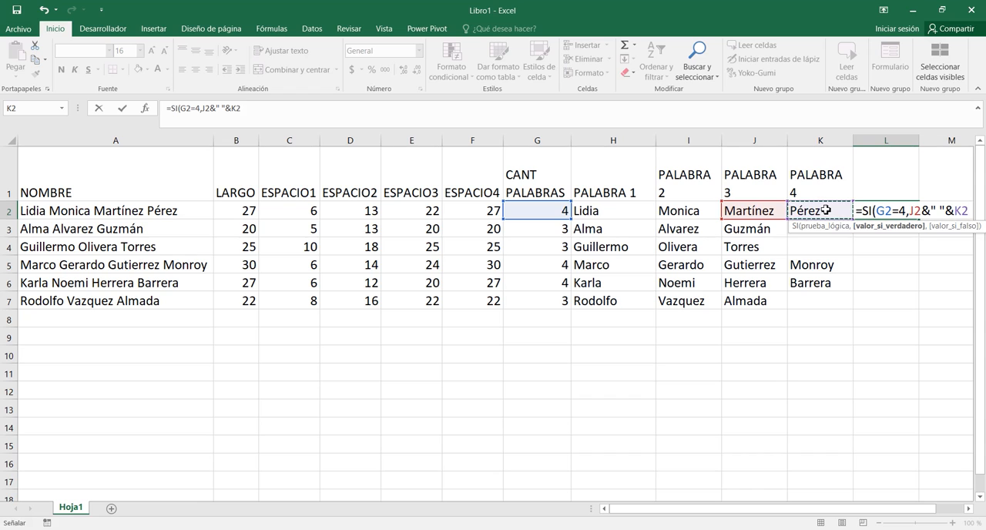
type("&\" \"")
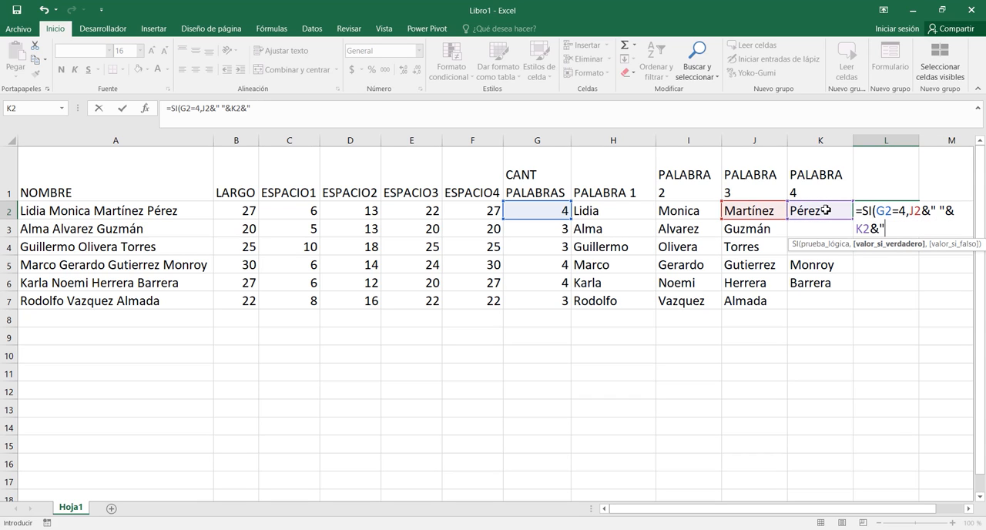
type("&")
left_click(604, 209)
type("&\" \"&")
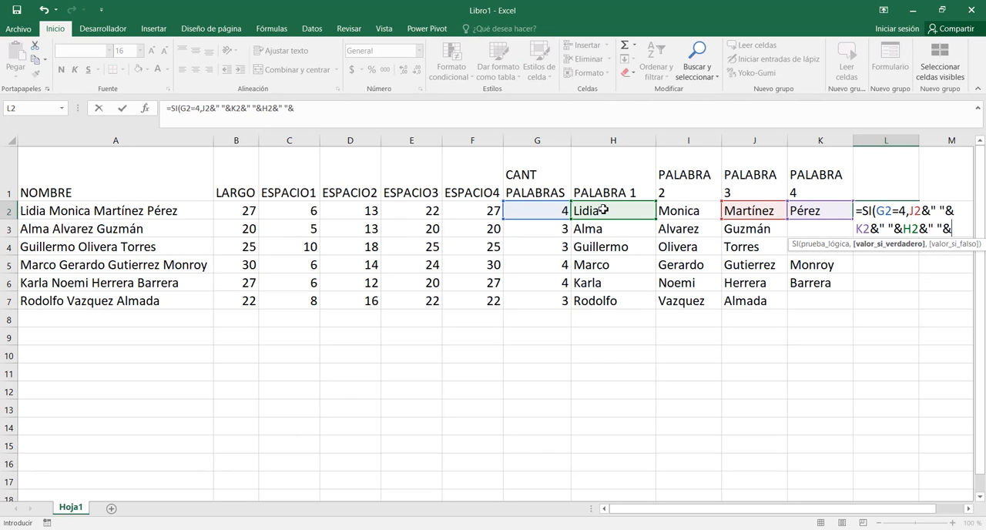
left_click(687, 210)
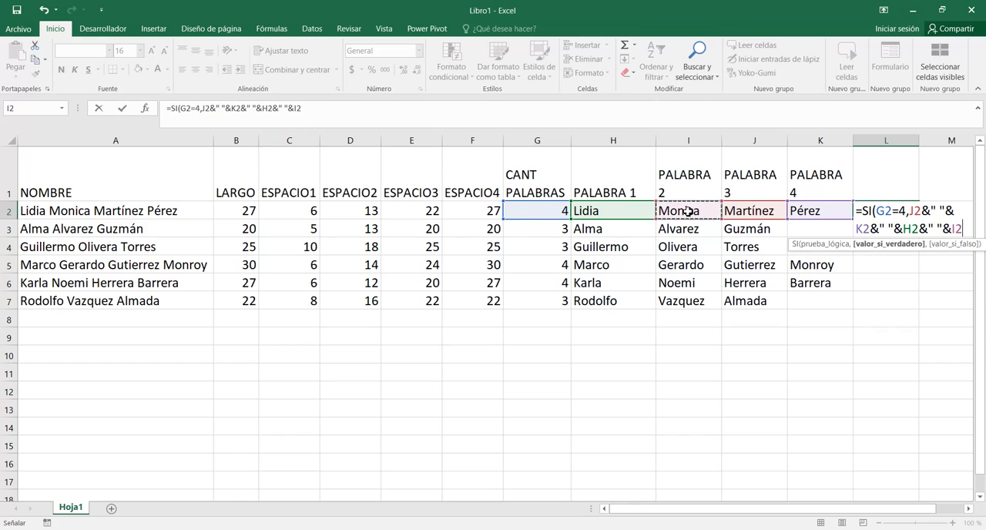
Nest a second SI as the value if false in the L2 formula, testing whether G2 equals 3.
type(",")
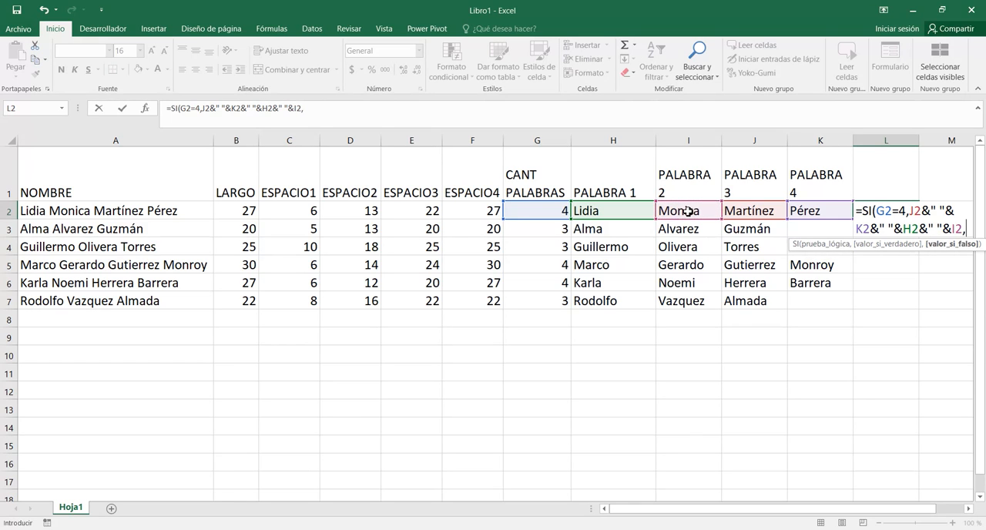
type("SI(")
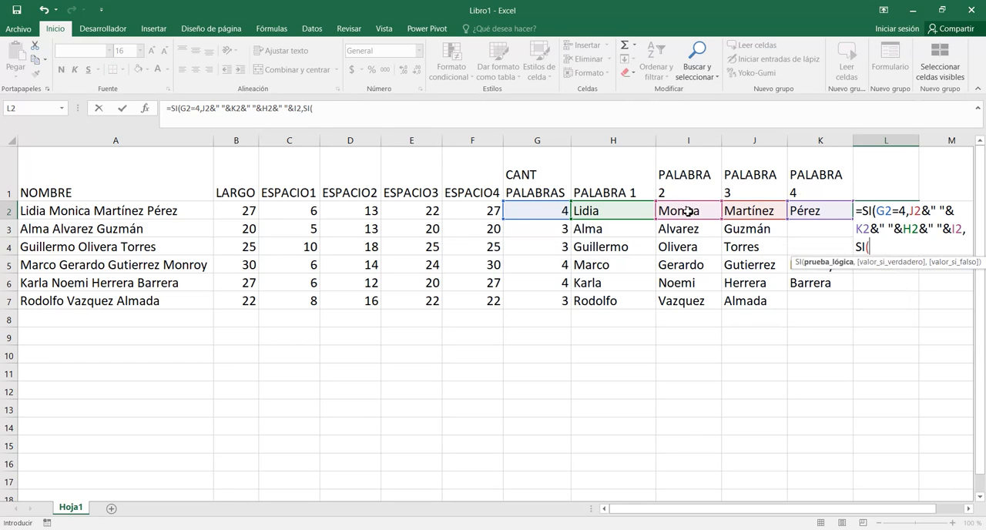
left_click(521, 208)
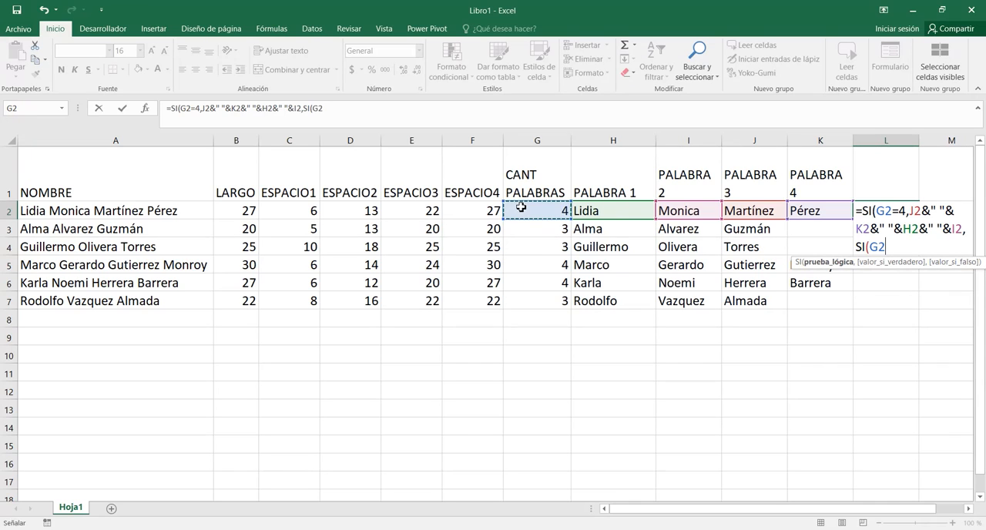
type("=3,")
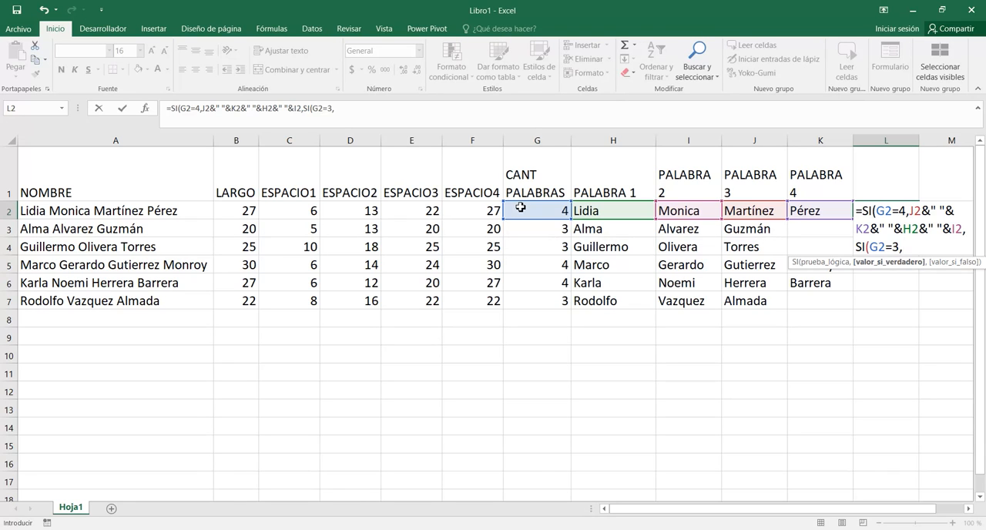
Set the nested SI's value if true to I2&" "&J2&" "&H2 for three-word names.
left_click(691, 210)
type("&\" \"")
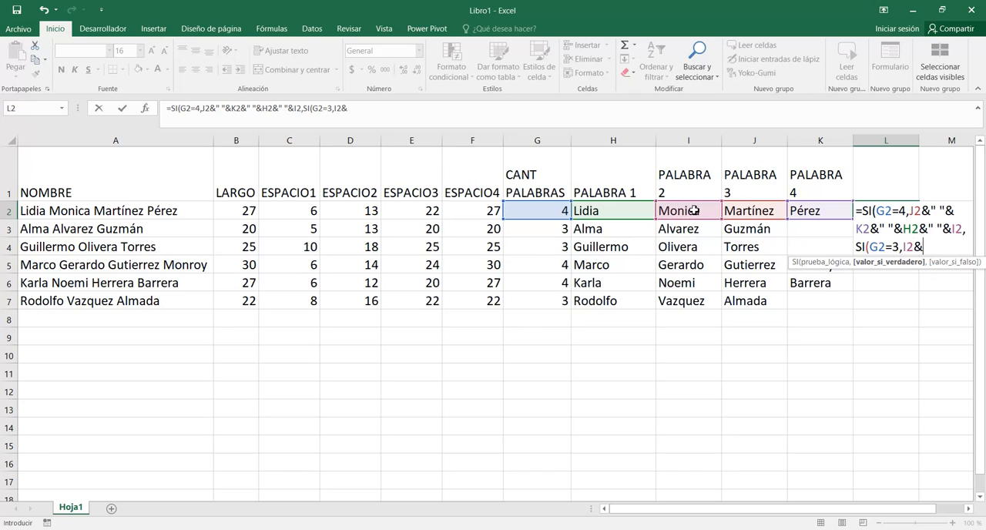
type("&")
left_click(768, 209)
type("&\" \"")
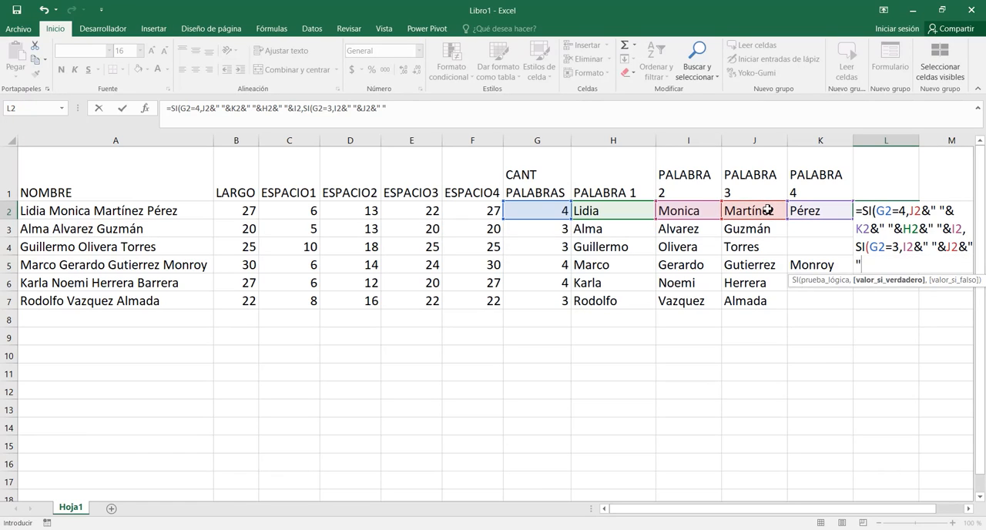
type("&")
left_click(600, 211)
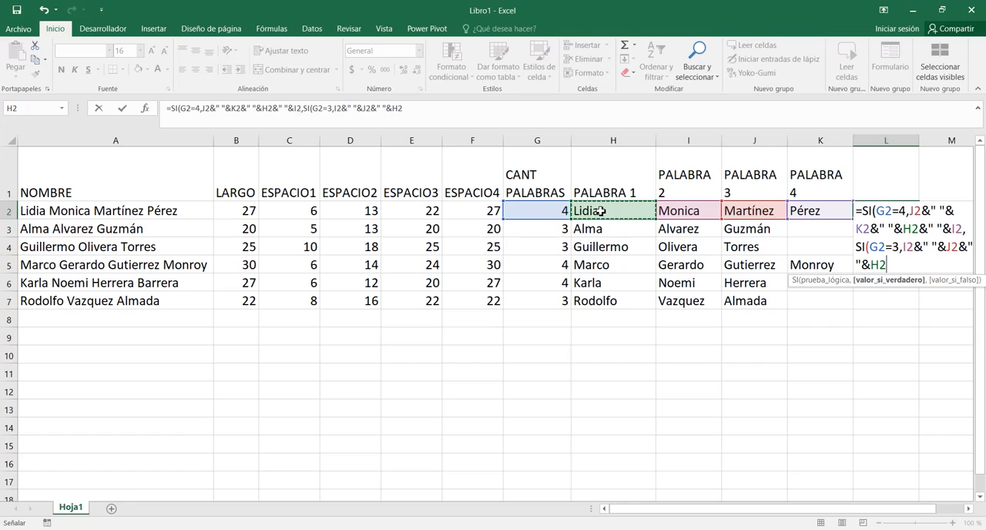
Finish the L2 formula with "REVISAR" as the nested SI's value if false, and fill it down through L7.
type(",")
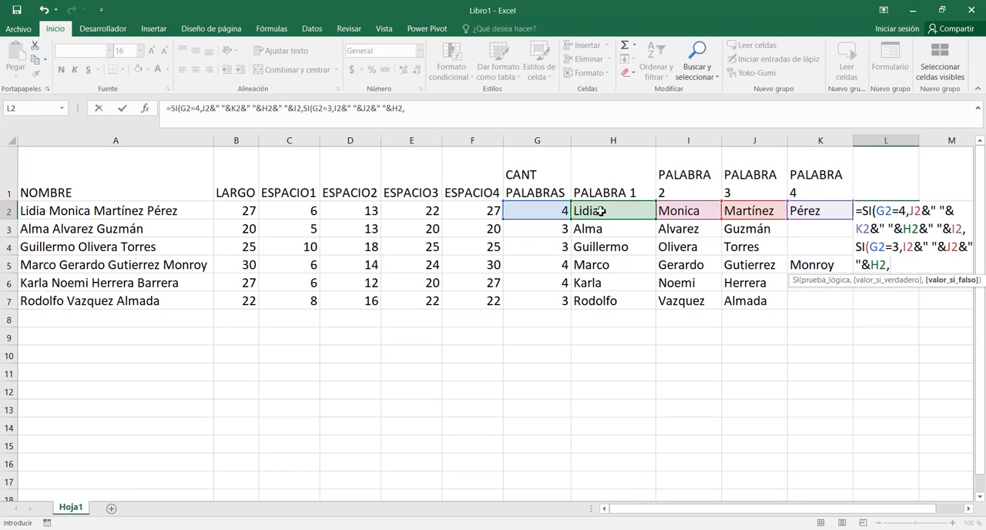
type("\"REV")
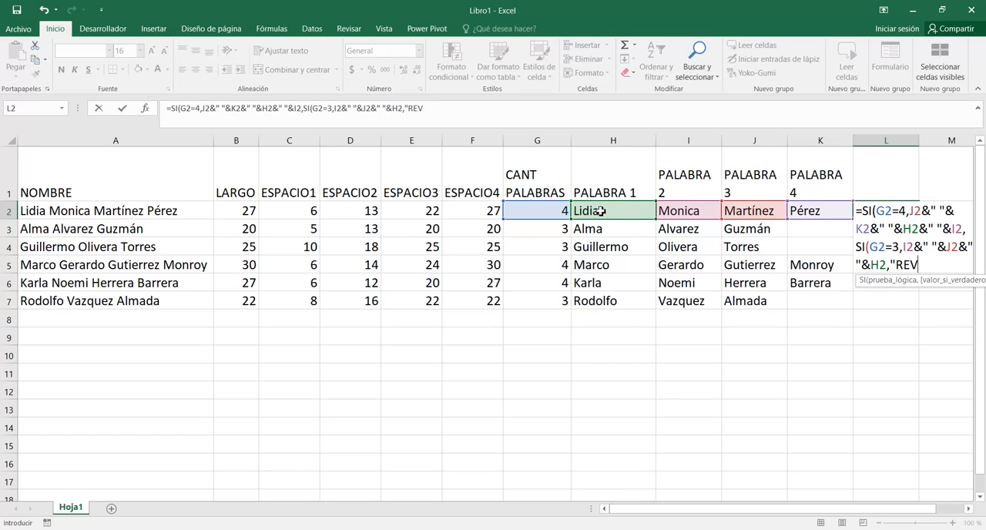
type("ISAR\"))")
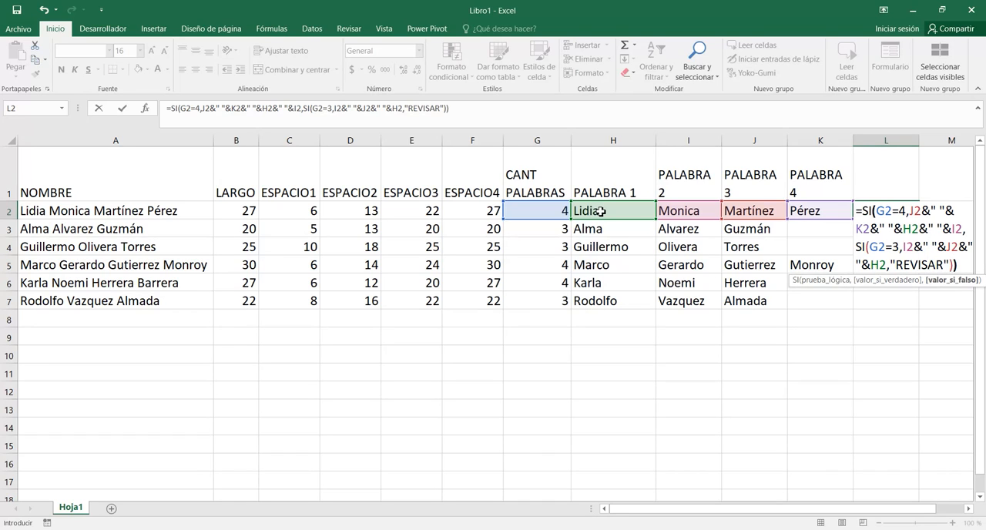
key("Return")
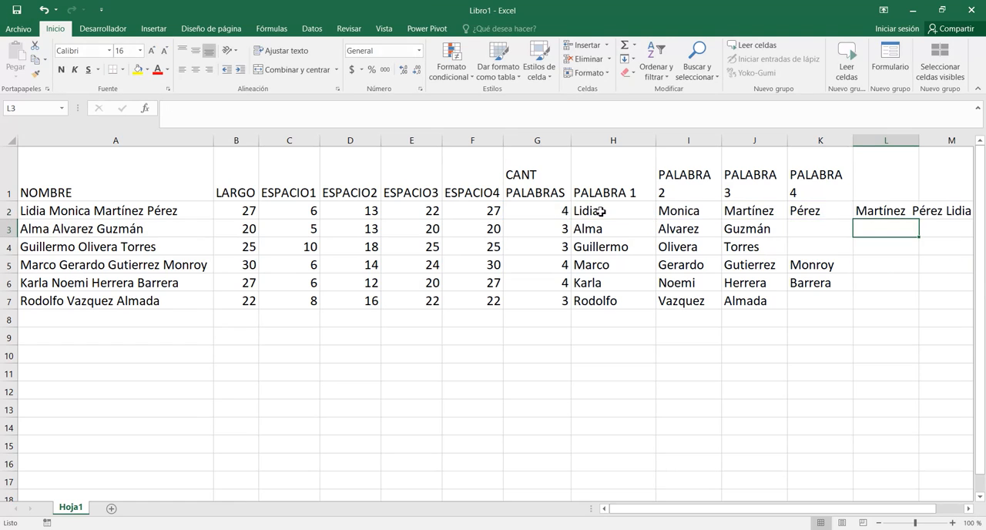
left_click(896, 209)
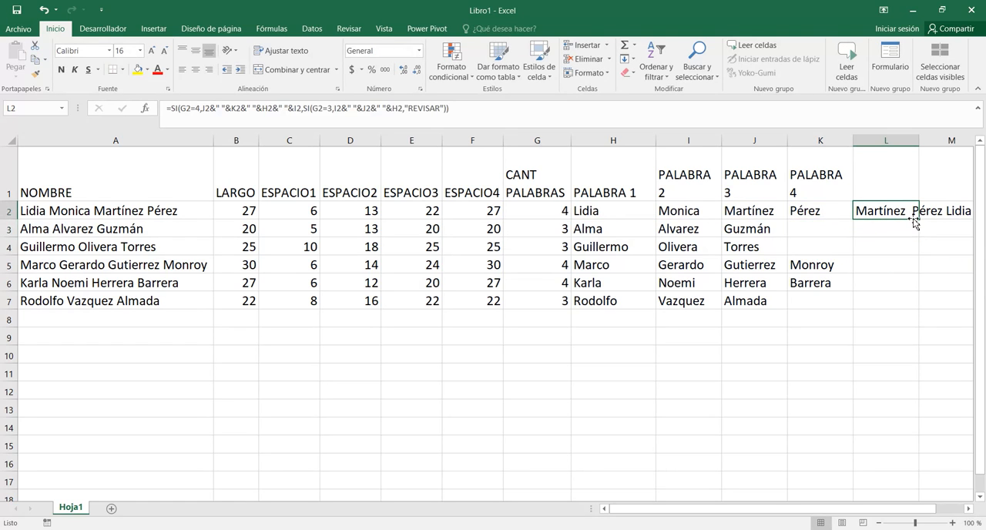
left_click_drag(918, 219, 909, 307)
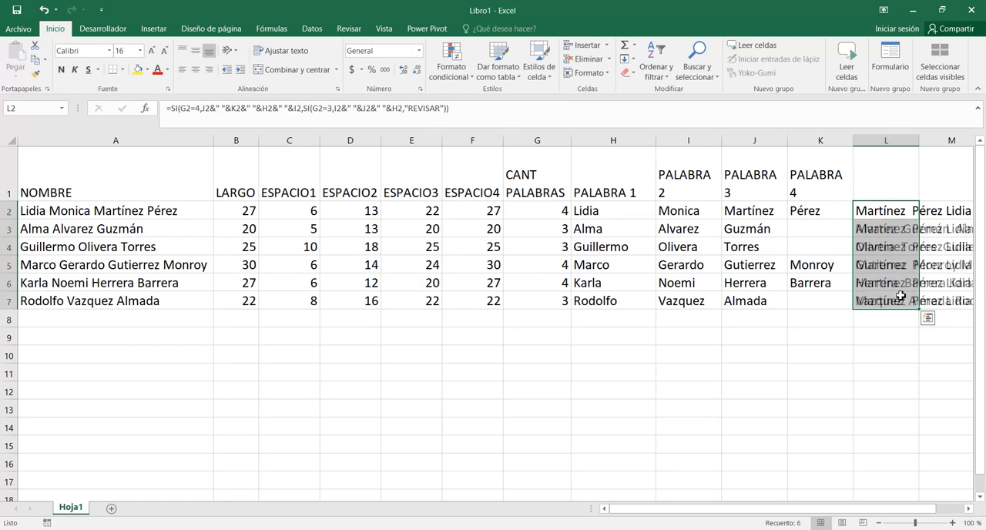
Hide helper columns B through F and auto-fit column L to the width of the recombined names.
left_click_drag(242, 139, 477, 210)
right_click(477, 211)
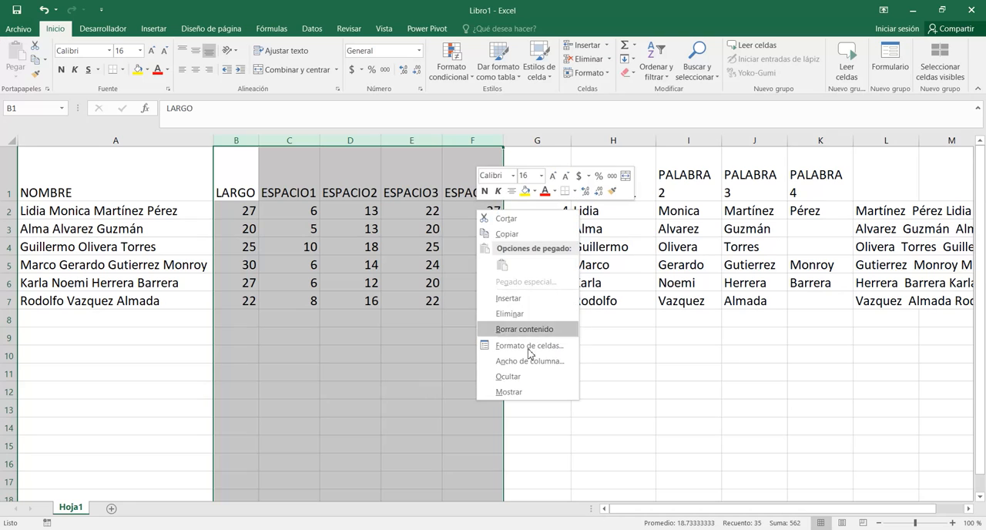
left_click(538, 375)
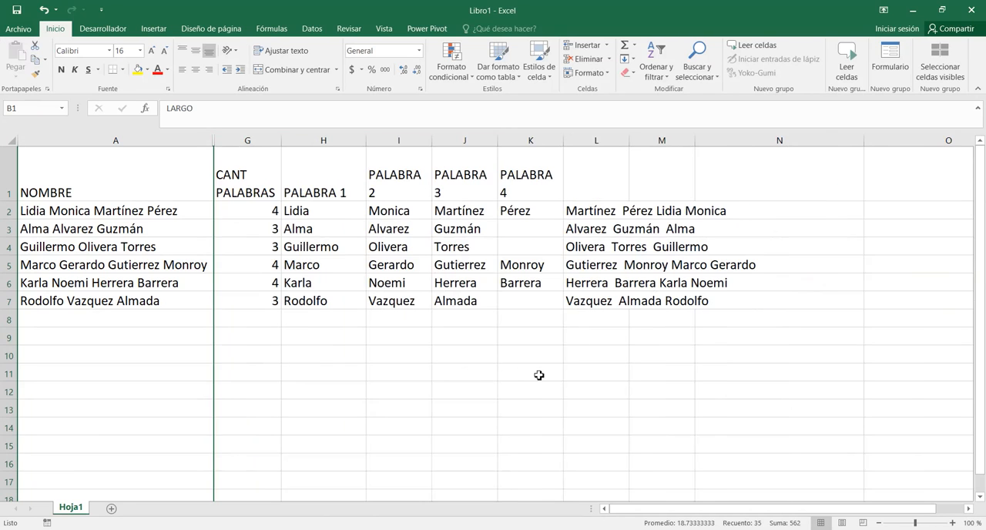
double_click(628, 139)
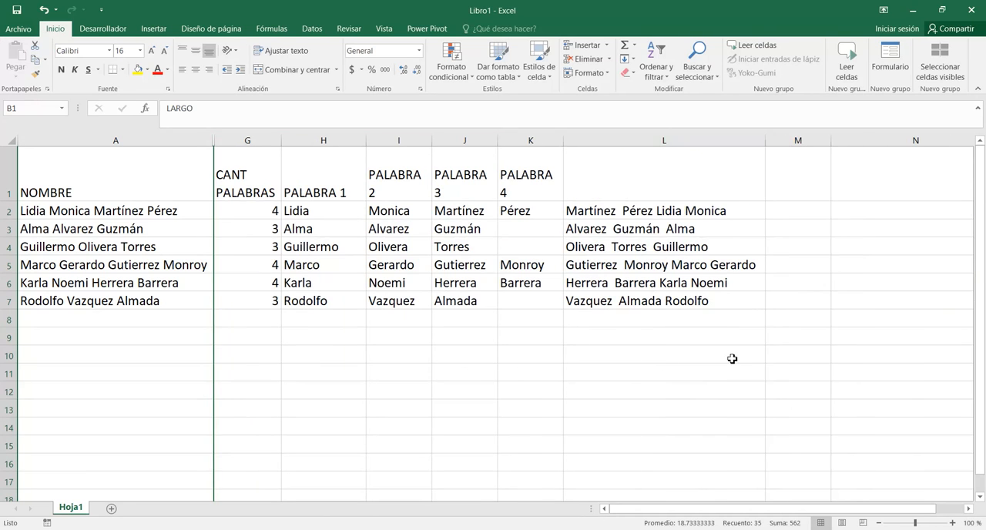